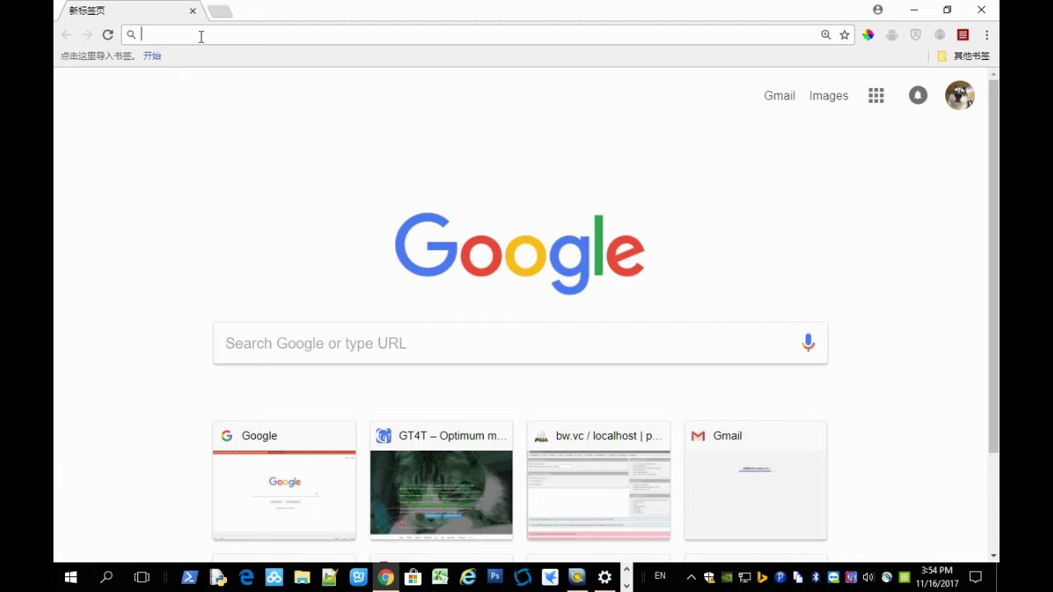
- Go to the gt4t.net website and download the GT4T setup file with Download Now
text(ht)
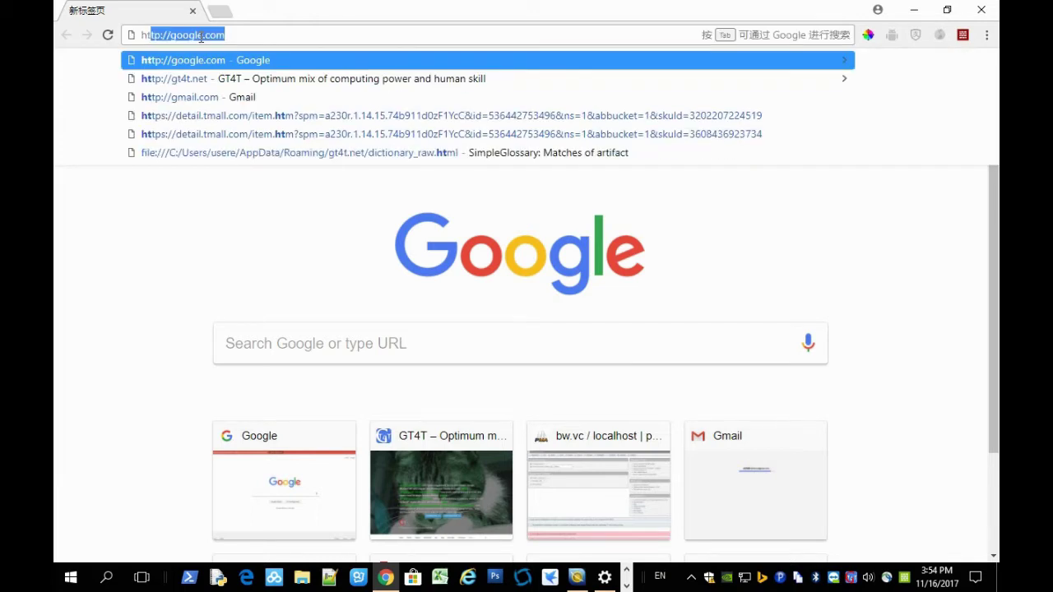
text(tp://)
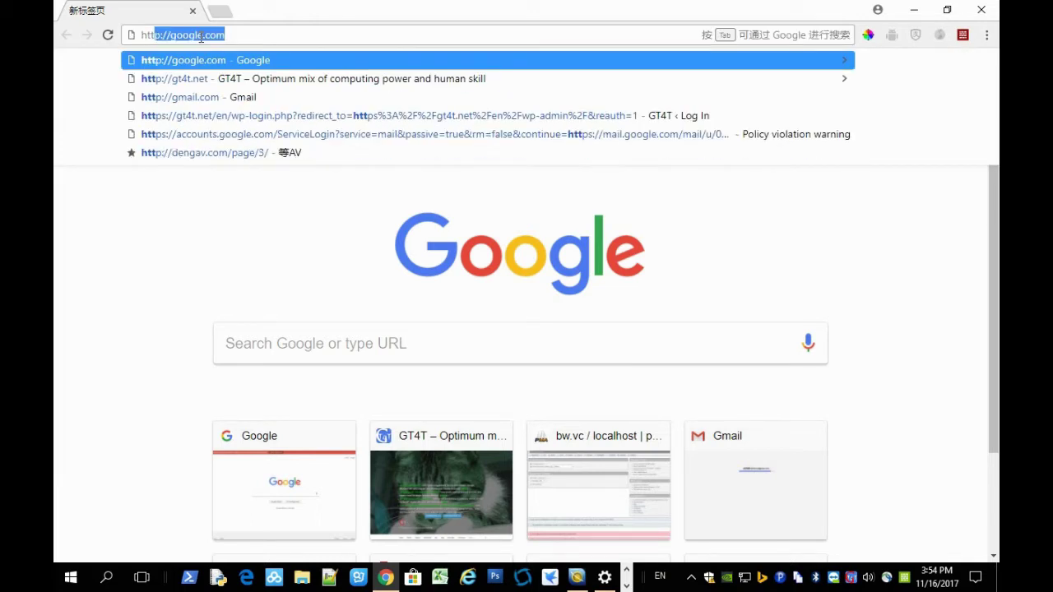
text(gt4t.net)
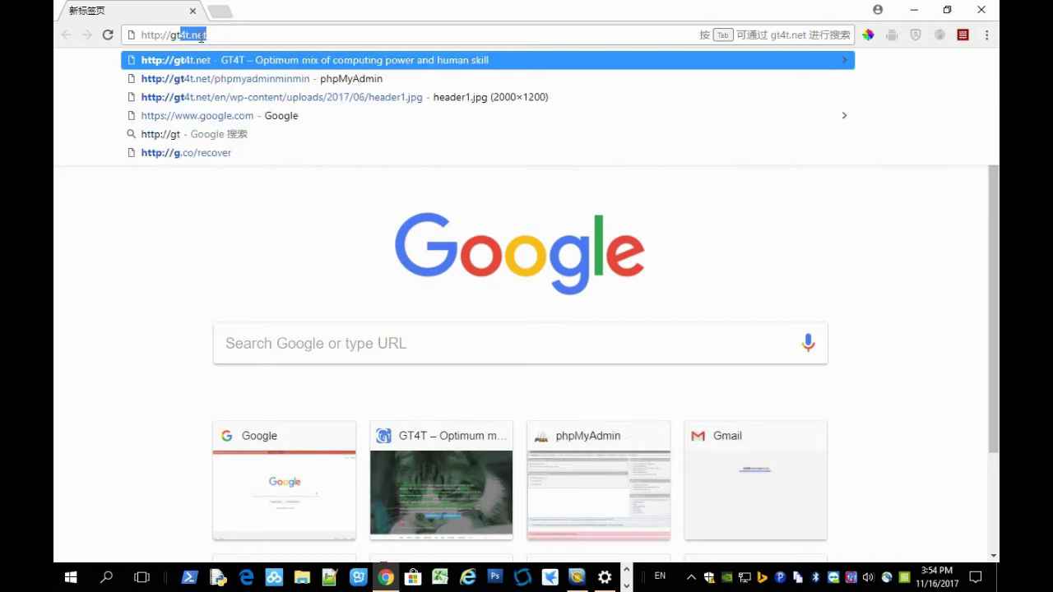
key(Return)
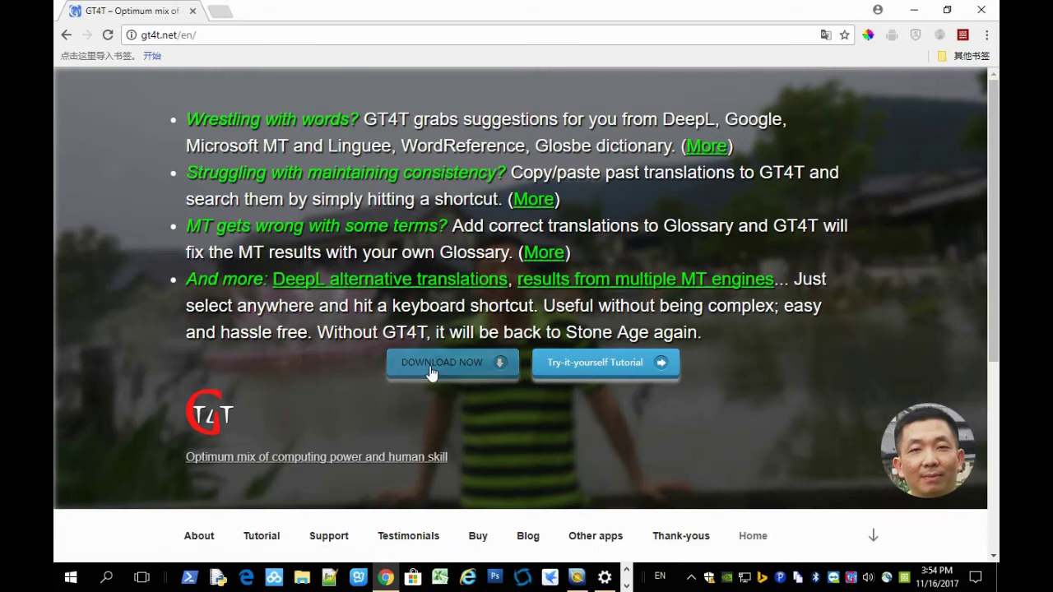
click(430, 370)
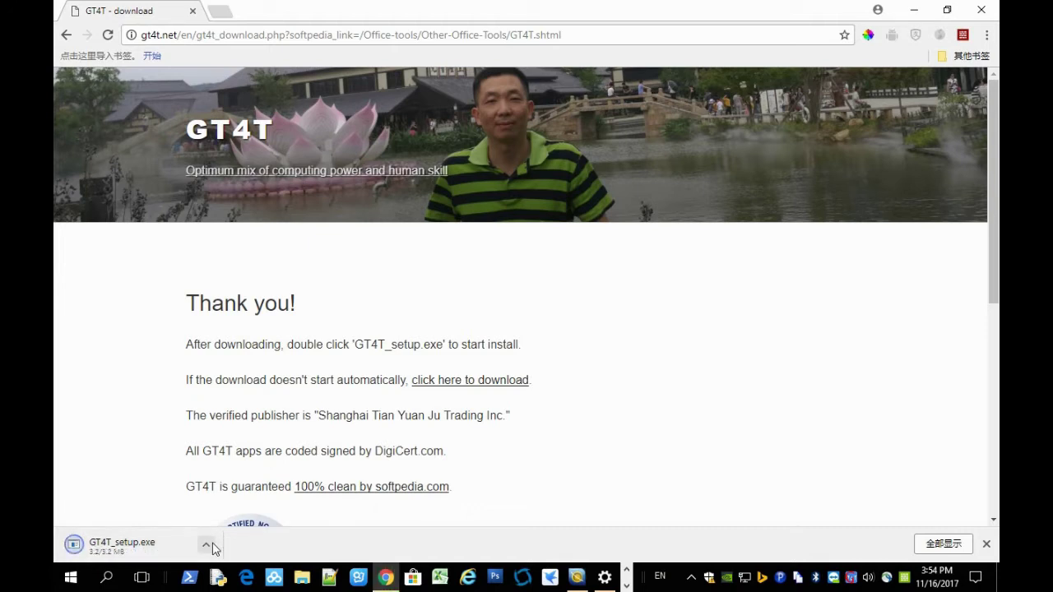
- Run GT4T_setup.exe, allow it to make changes, and install with all default wizard options
click(130, 547)
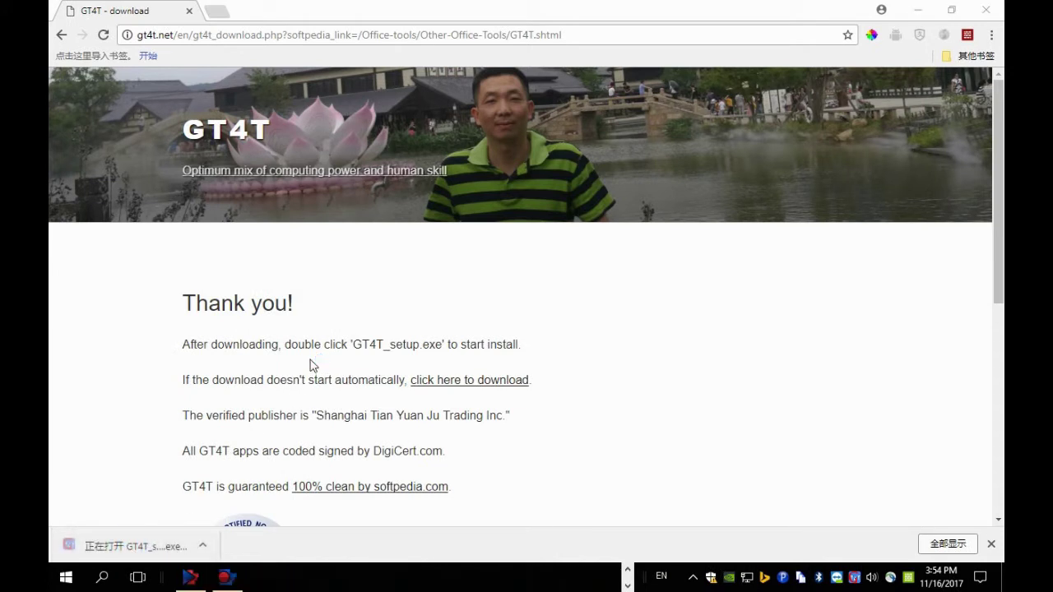
click(447, 387)
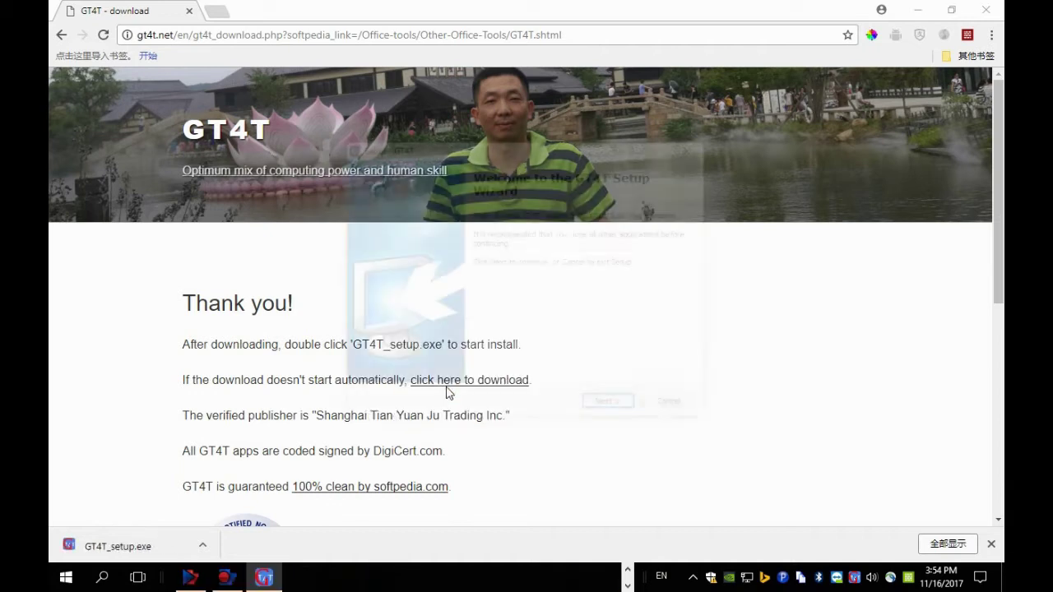
click(616, 408)
click(616, 408)
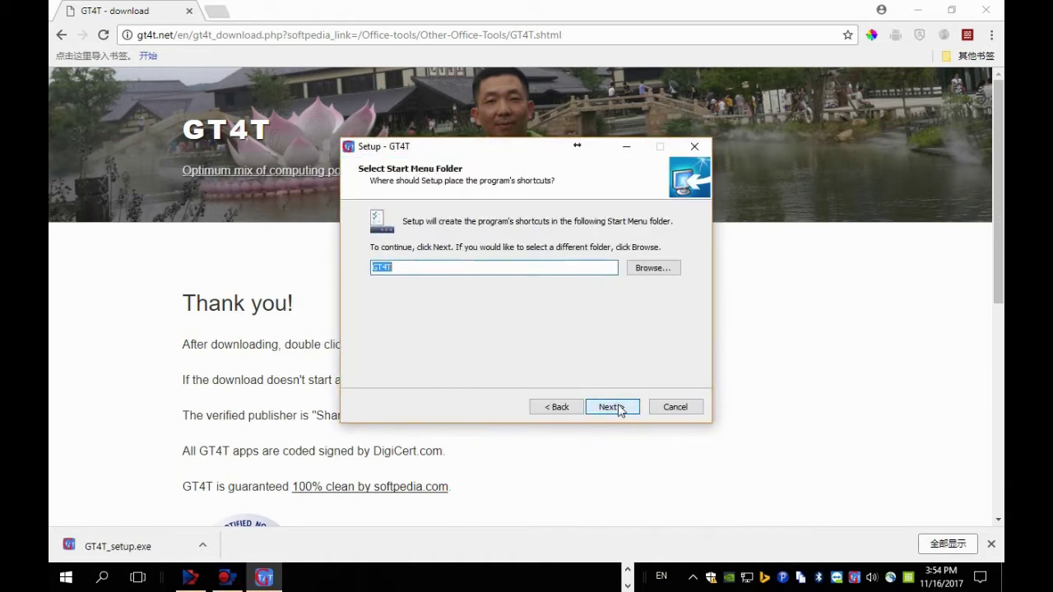
click(616, 408)
click(616, 408)
click(617, 408)
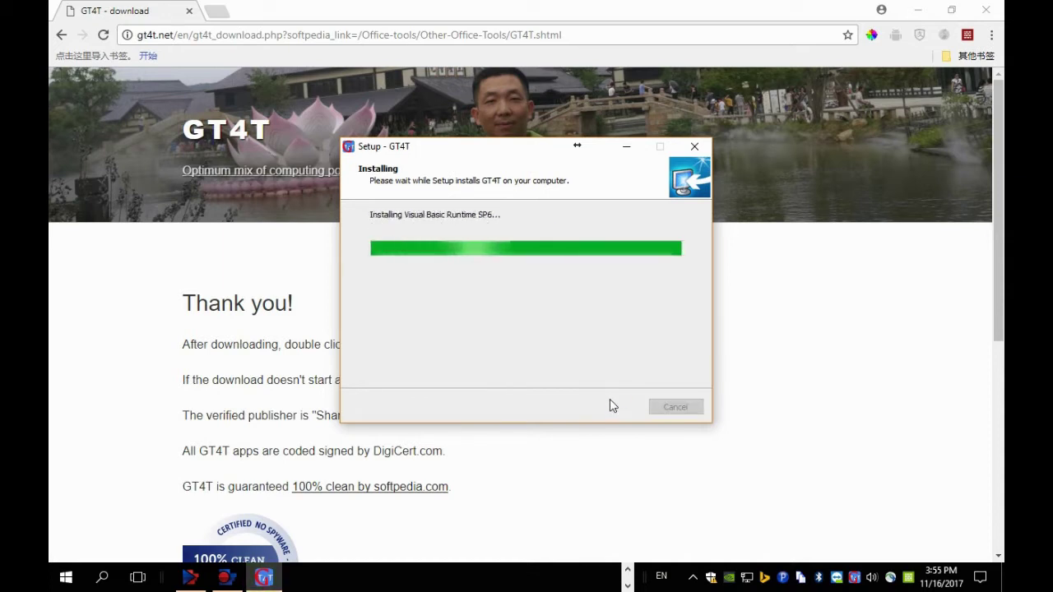
click(606, 406)
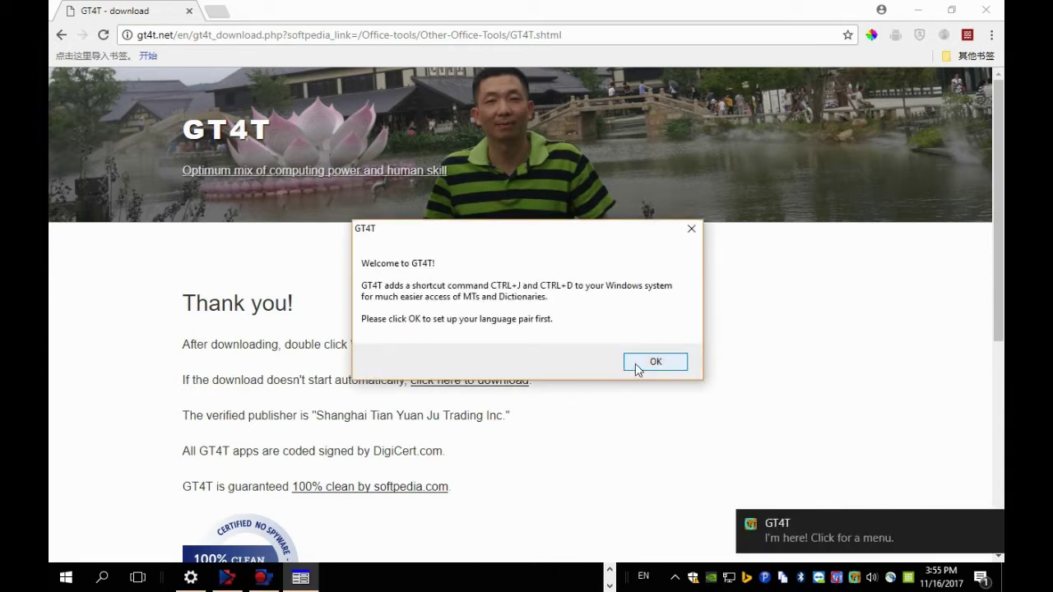
- Choose Spanish as GT4T's target language for English to Spanish, dismissing the welcome and demo messages
key(super+d)
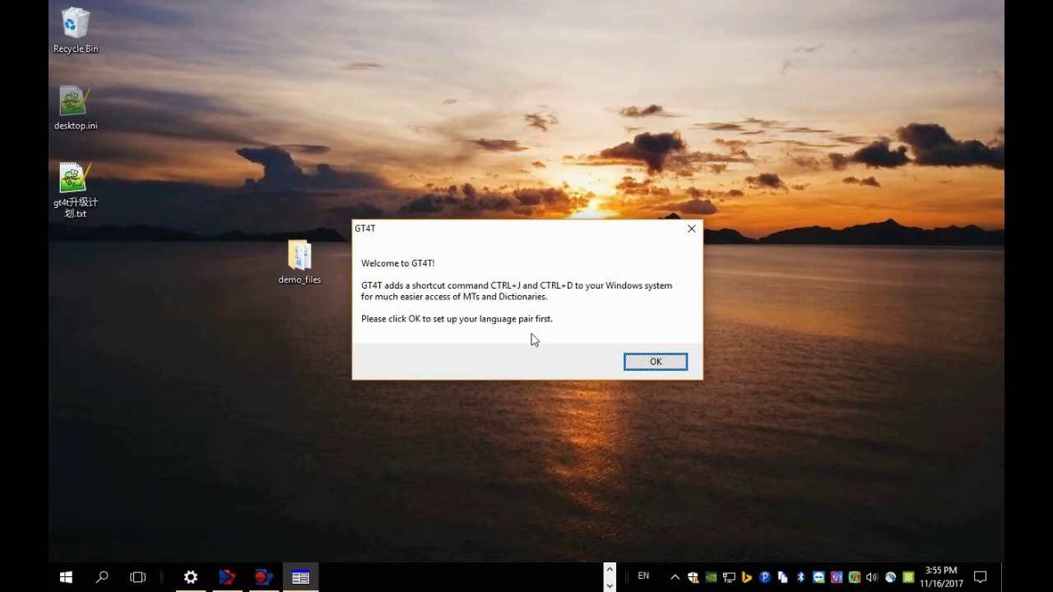
click(638, 360)
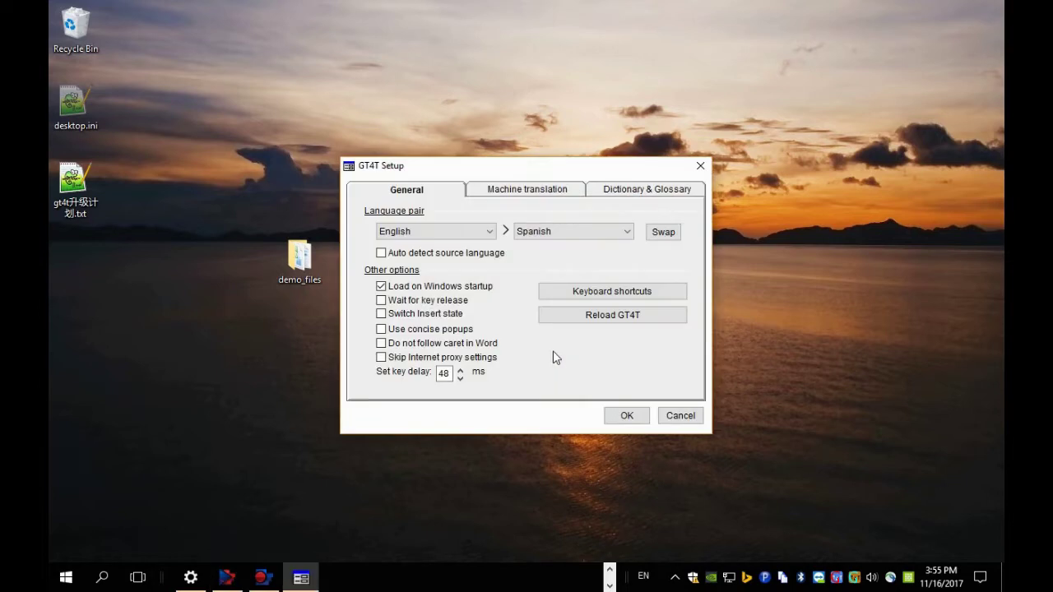
click(599, 232)
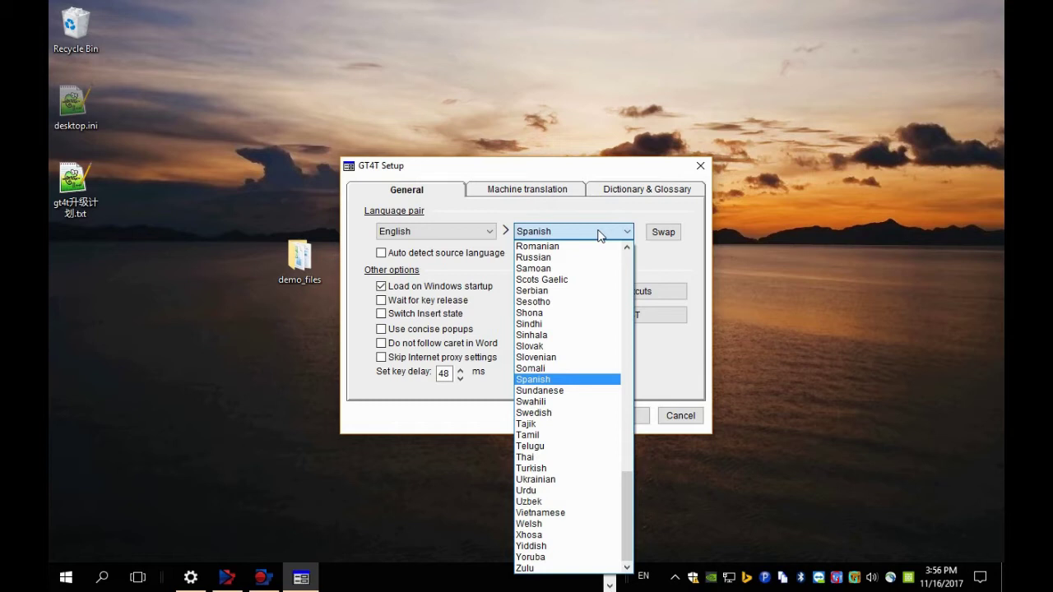
click(571, 381)
click(620, 417)
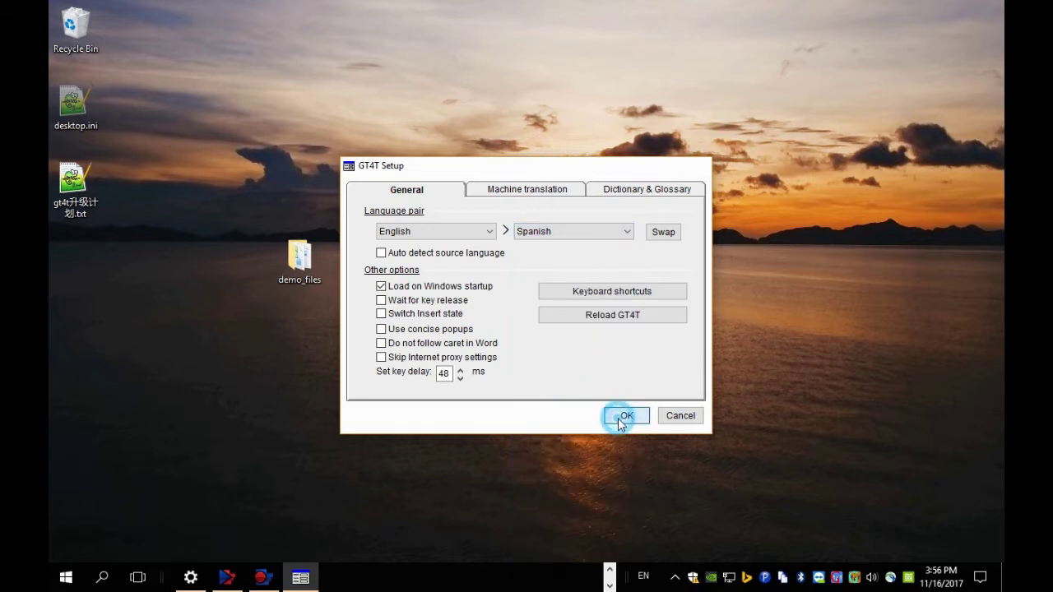
click(637, 355)
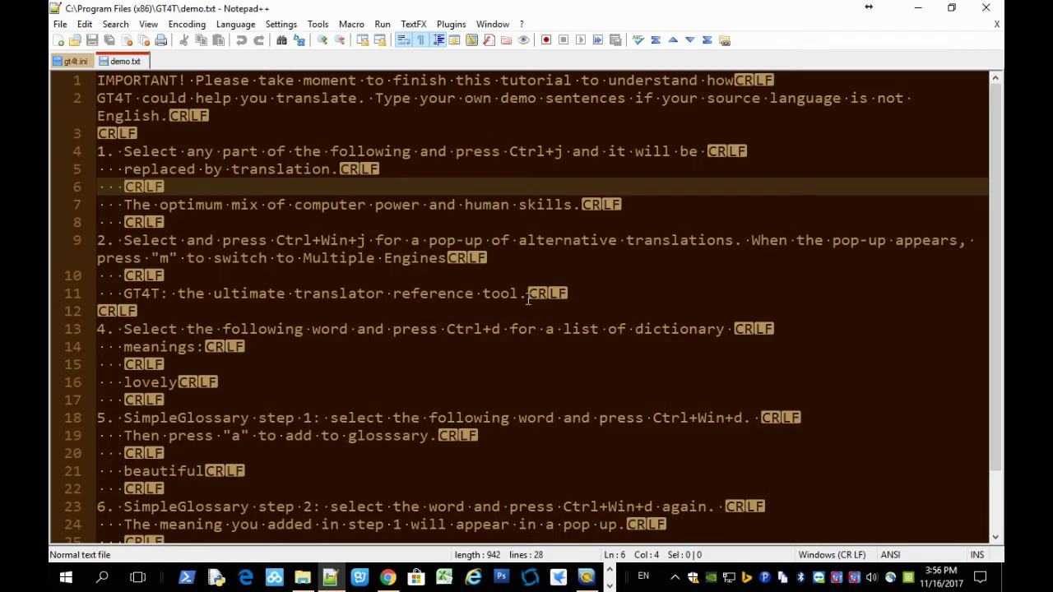
- Machine-translate line 7's sentence into Spanish, then undo it
key(Down)
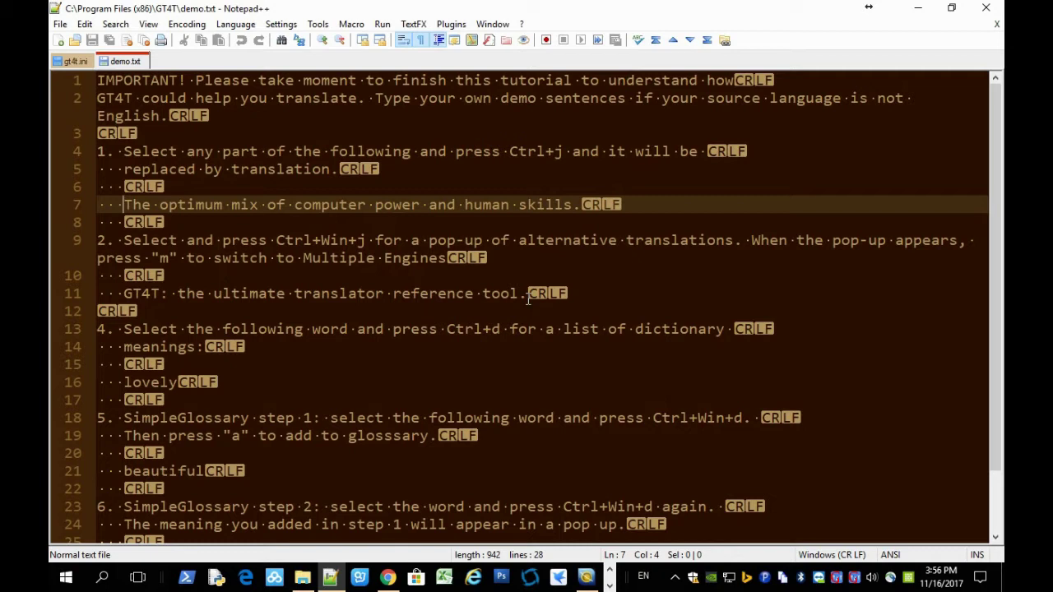
key(shift+End)
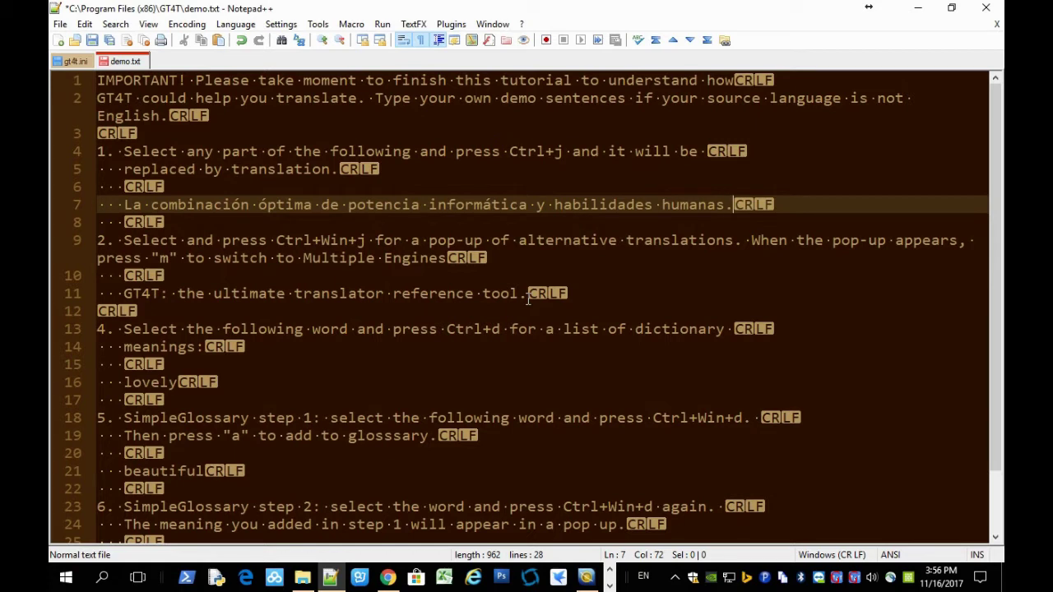
key(ctrl+z)
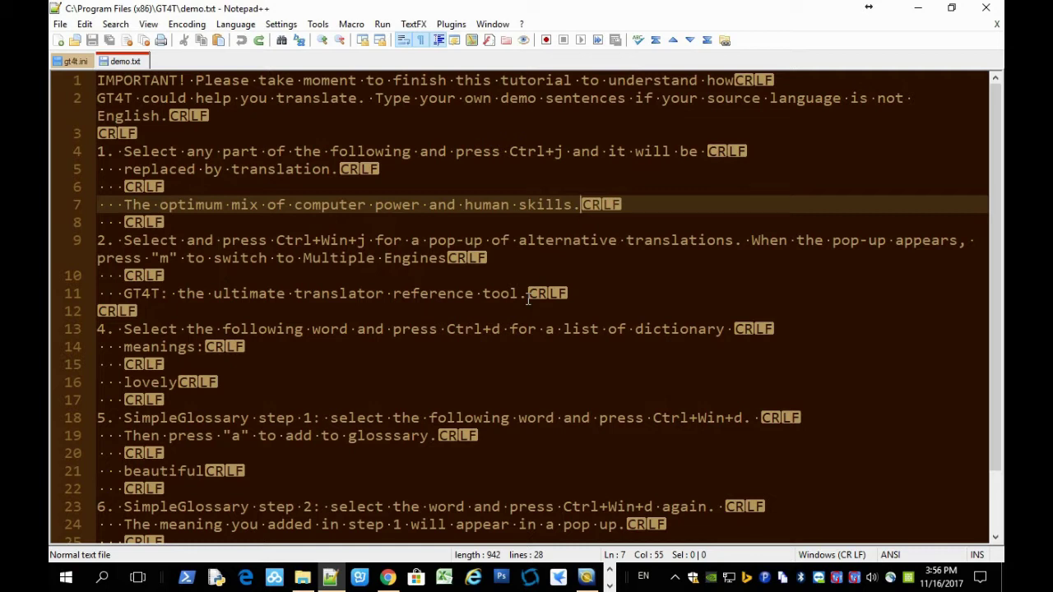
- Translate 'power and human skills' to 'poder y habilidades humanas' with Ctrl+J, then undo it
key(ctrl+Left)
key(ctrl+Left)
key(ctrl+Left)
key(ctrl+Left)
key(ctrl+Left)
key(ctrl+shift+Right)
key(ctrl+shift+Right)
key(ctrl+shift+Right)
key(ctrl+shift+Right)
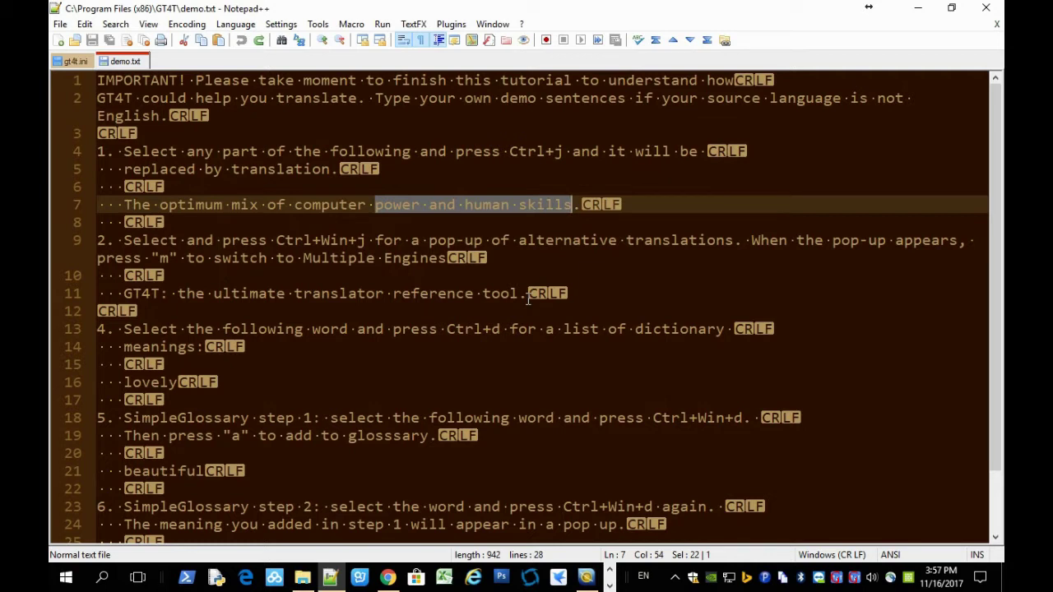
key(ctrl+j)
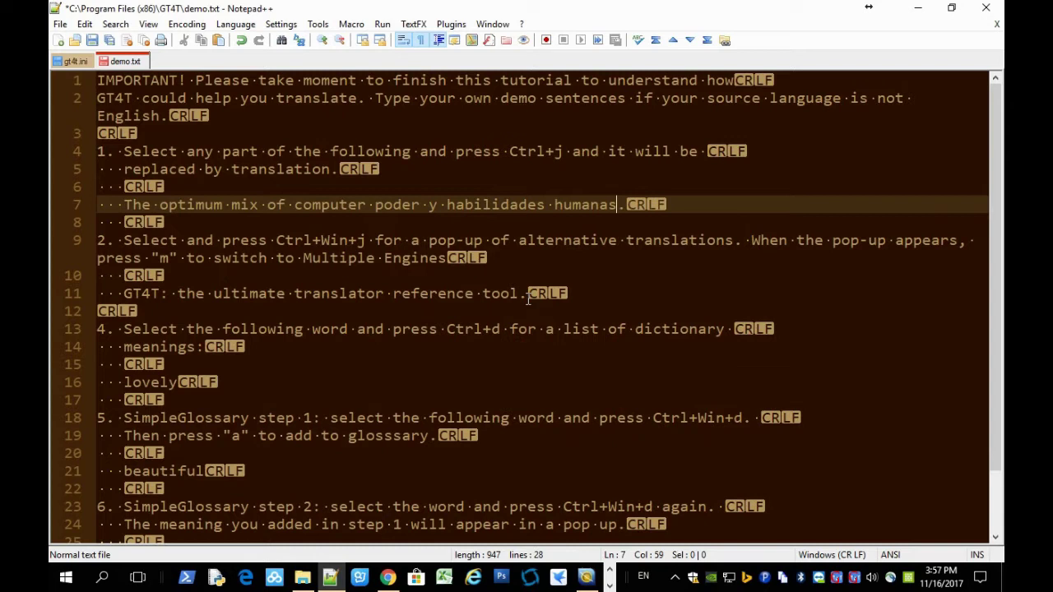
key(ctrl+z)
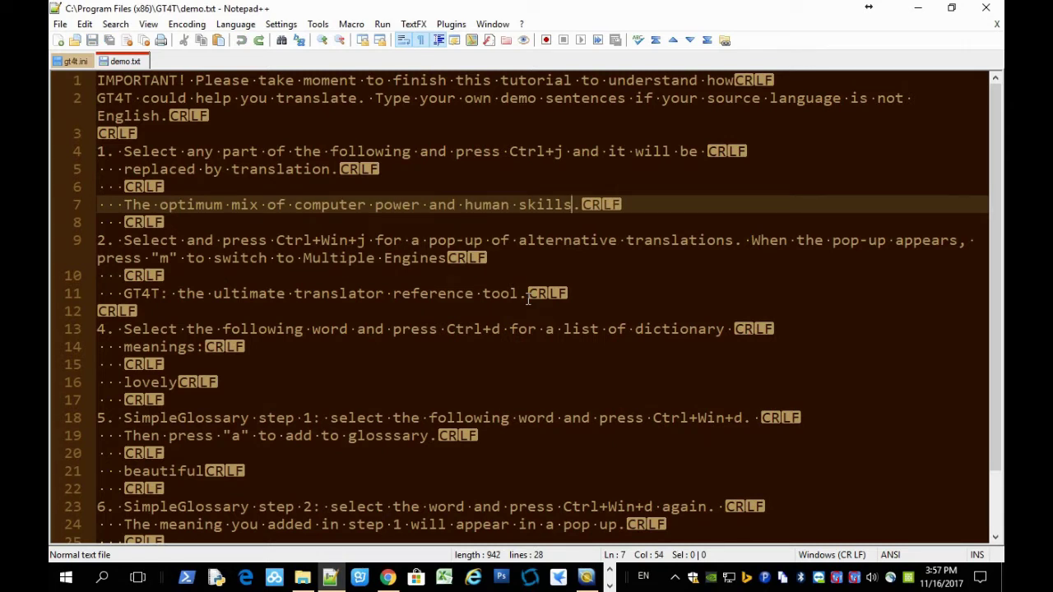
- Select 'lovely' on line 16 and swap it for the dictionary suggestion 'lindo' via Ctrl+D
key(Down)
key(Down)
key(Down)
key(Down)
key(Down)
key(Down)
key(Down)
key(Down)
key(Down)
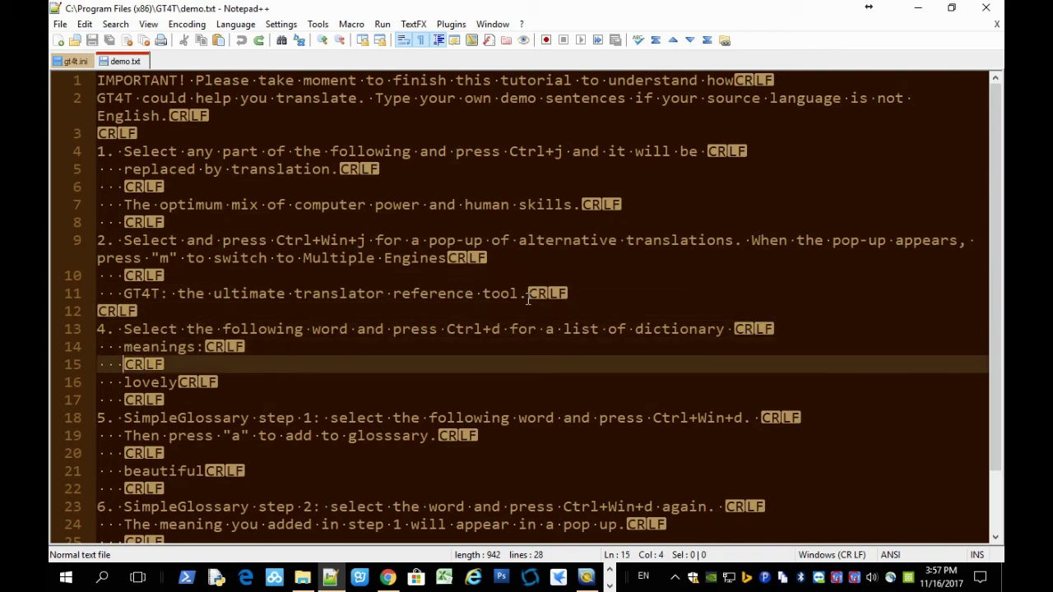
key(Down)
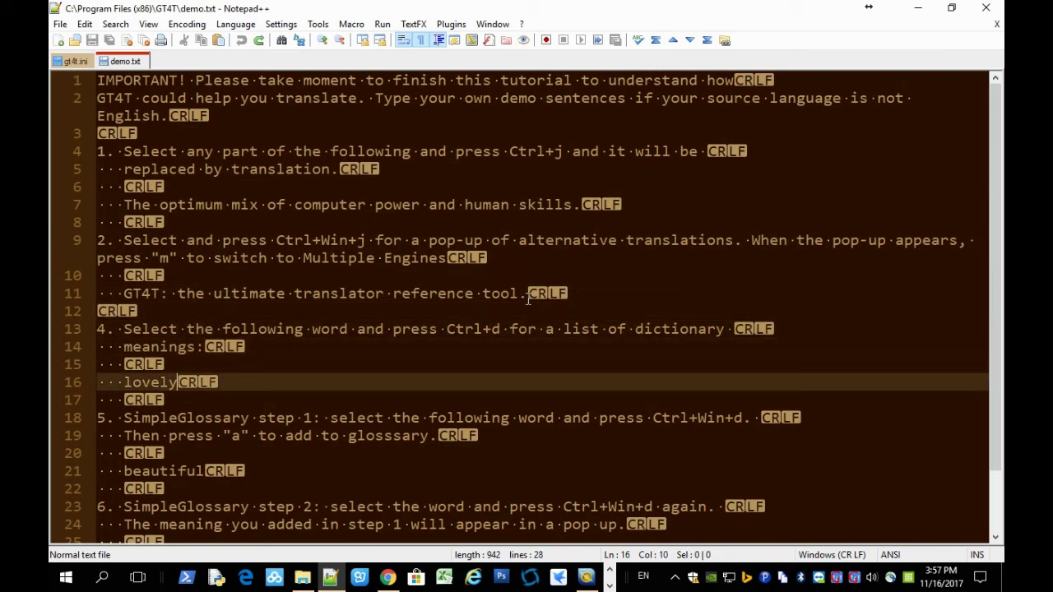
key(Home)
key(shift+End)
key(ctrl+d)
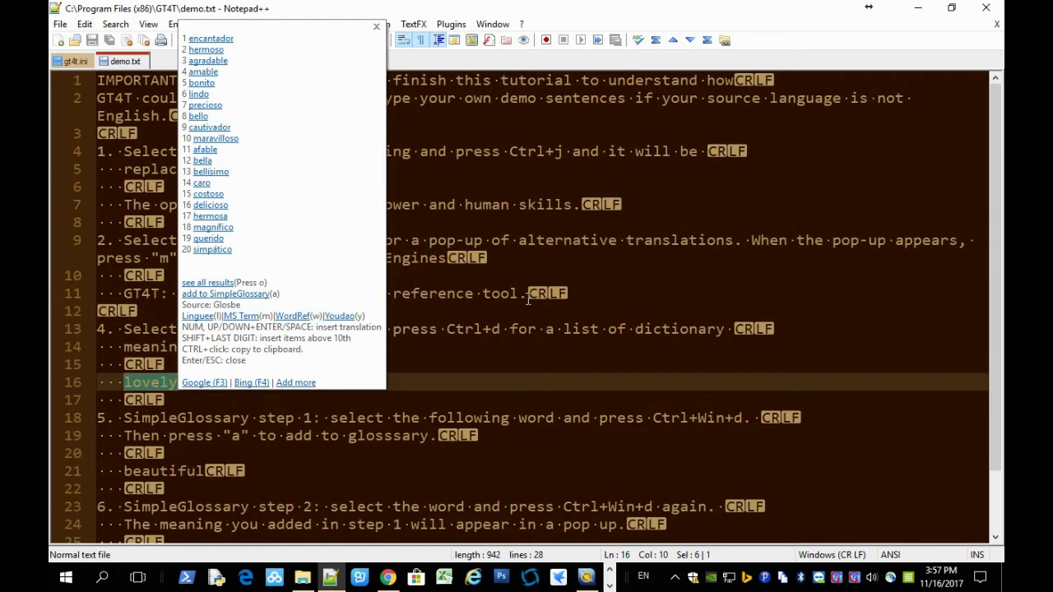
key(Down)
key(Down)
key(Down)
key(Down)
key(Down)
key(Down)
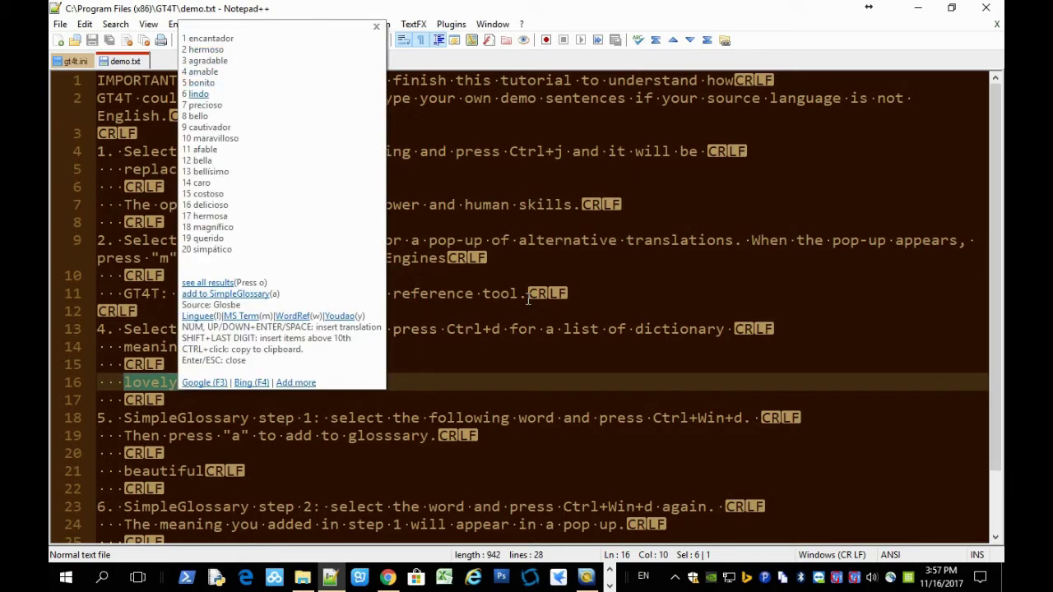
key(Return)
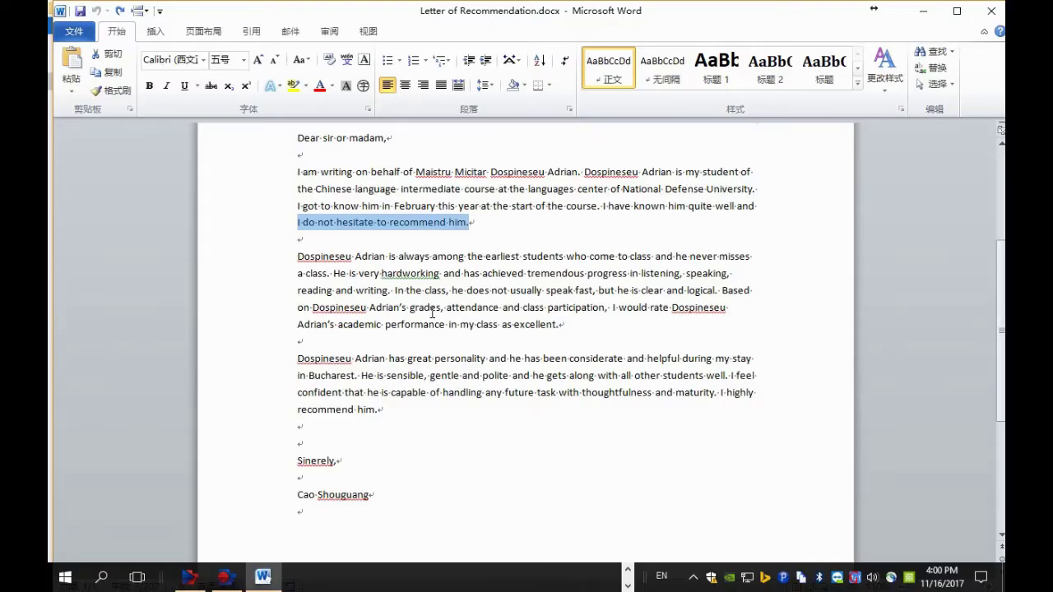
- Machine-translate 'I do not hesitate to recommend him.' into Spanish, then undo it
click(432, 311)
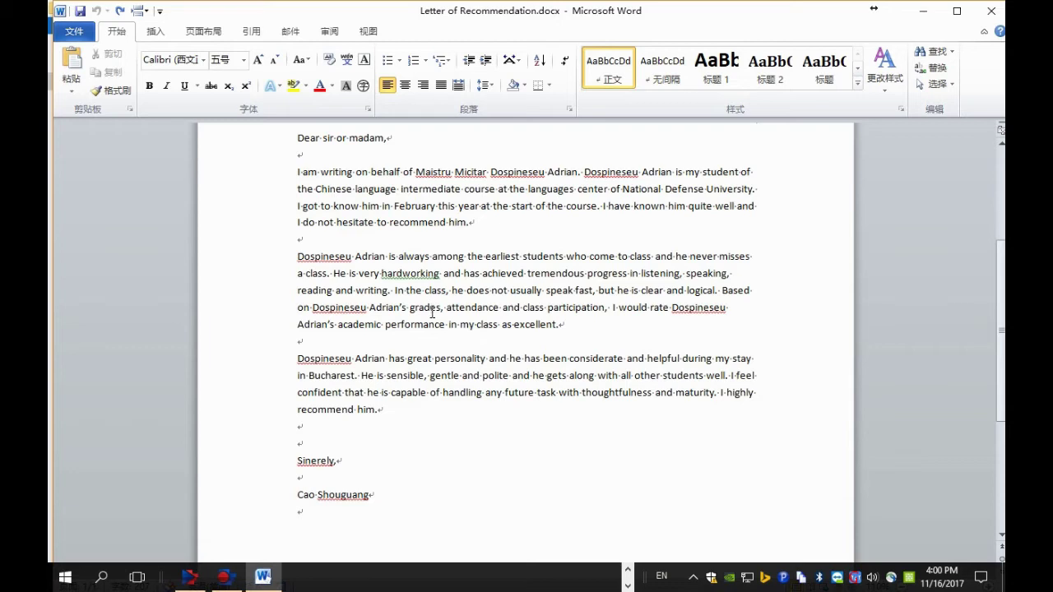
key(Up)
key(Up)
key(Up)
key(Home)
key(shift+End)
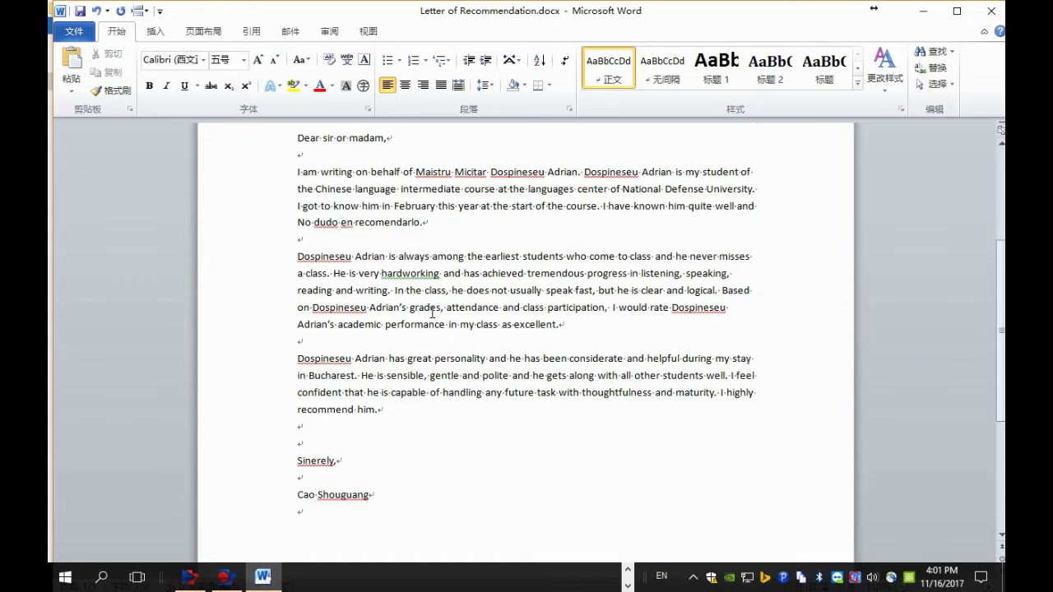
key(ctrl+z)
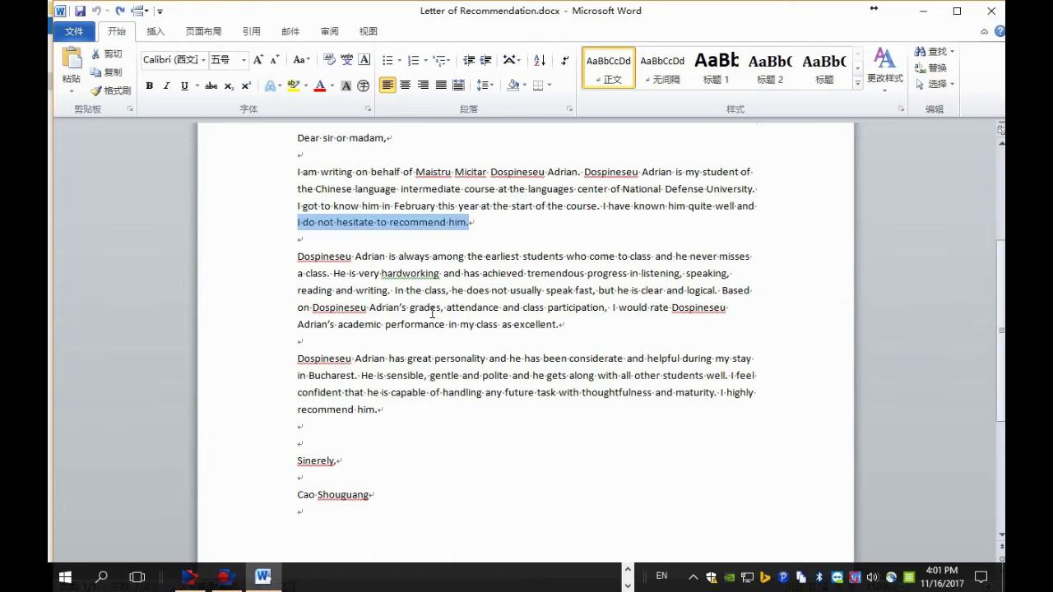
- Replace 'hesitate' in the letter with the dictionary translation 'tartamudear'
key(Down)
key(Down)
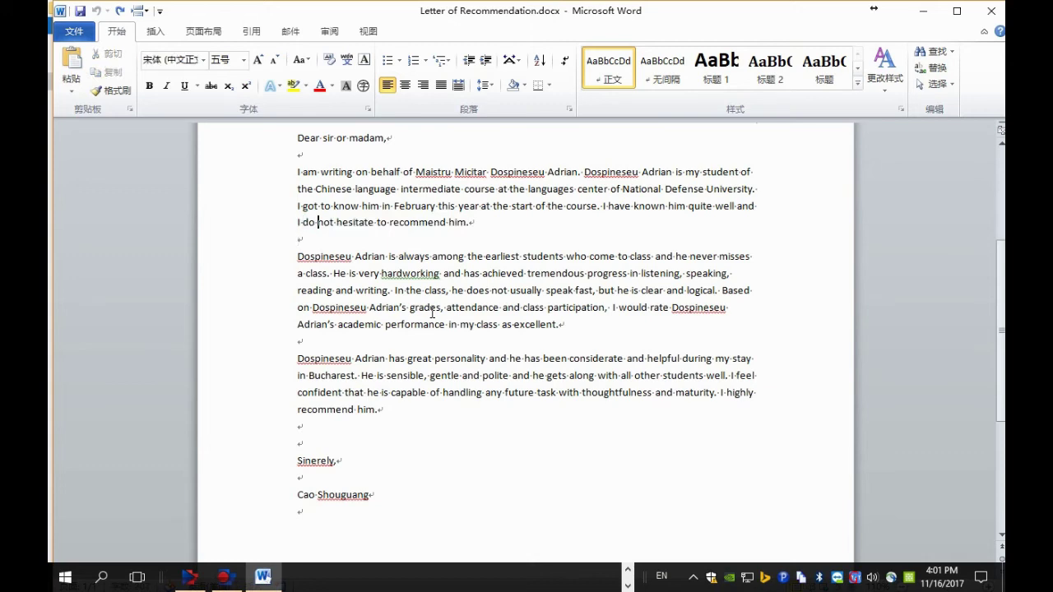
key(Up)
key(Up)
key(ctrl+shift+Right)
key(ctrl+d)
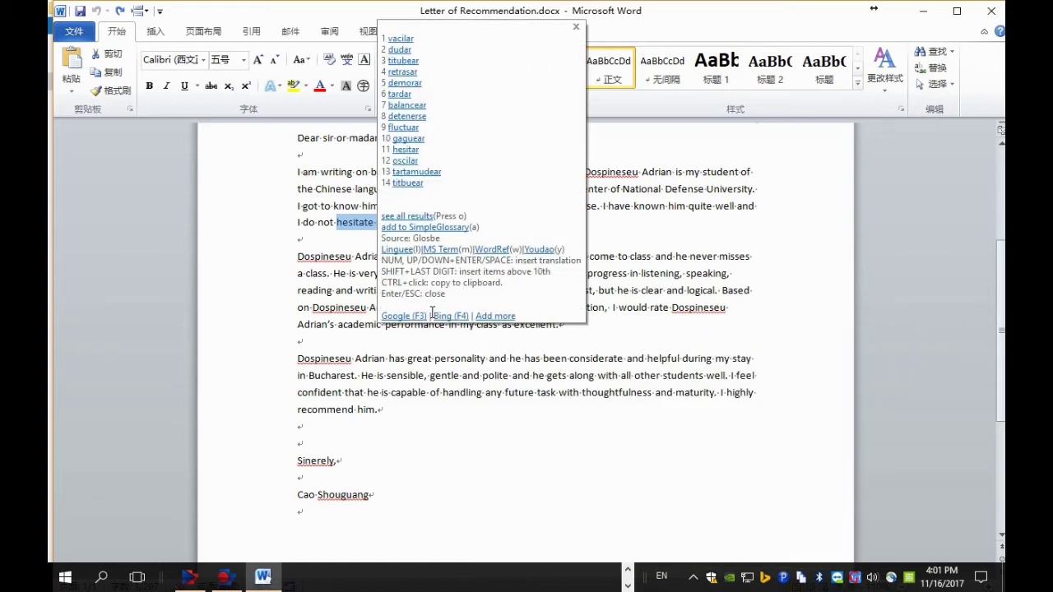
key(Down)
key(Down)
key(Down)
key(Down)
key(Down)
key(Down)
key(Down)
key(Down)
key(Down)
key(Down)
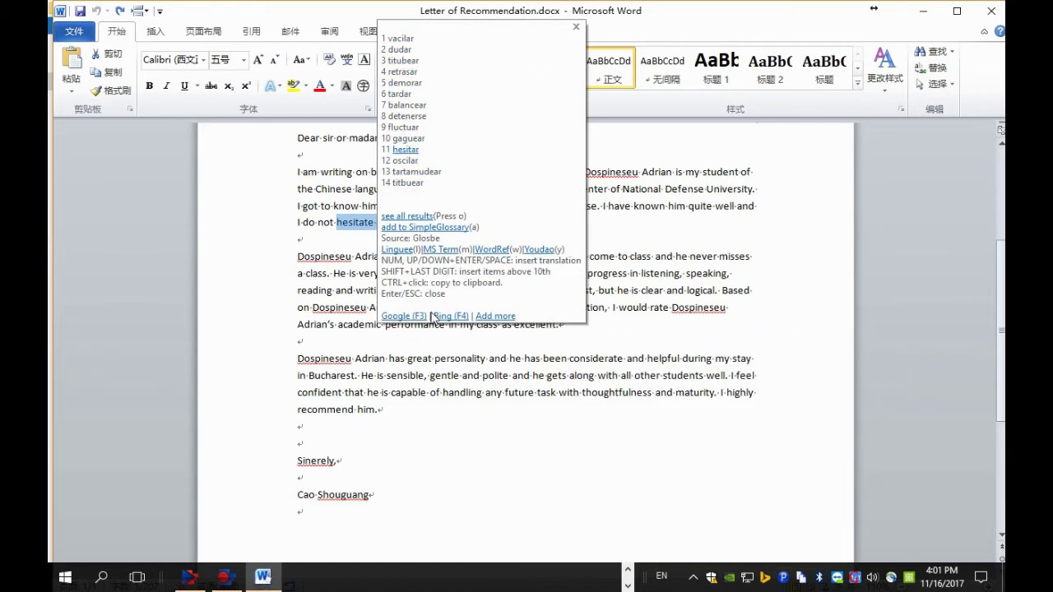
key(Return)
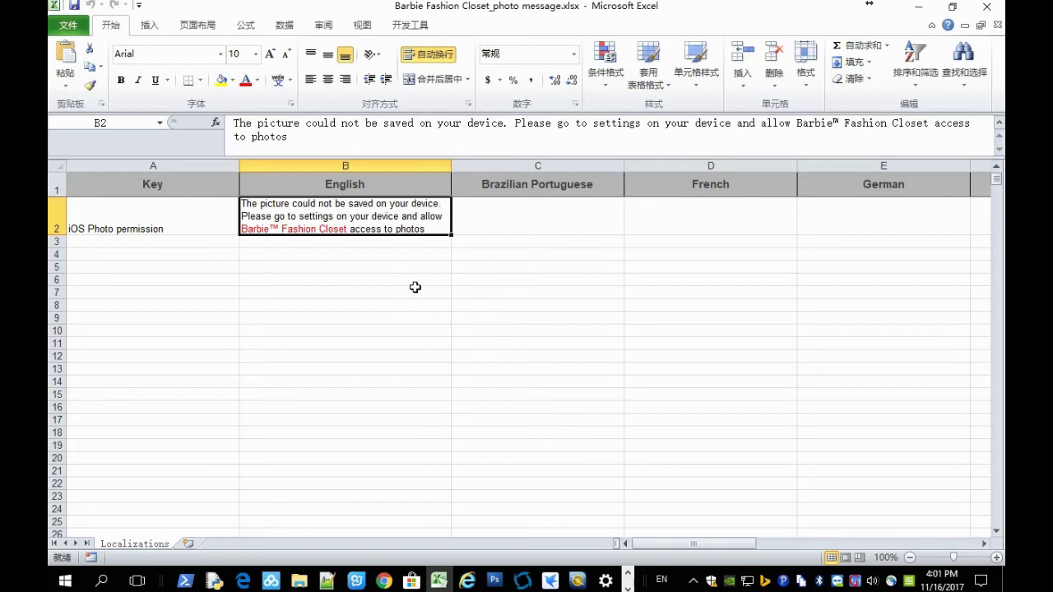
- Machine-translate the first sentence of cell B2 into Spanish
double_click(401, 207)
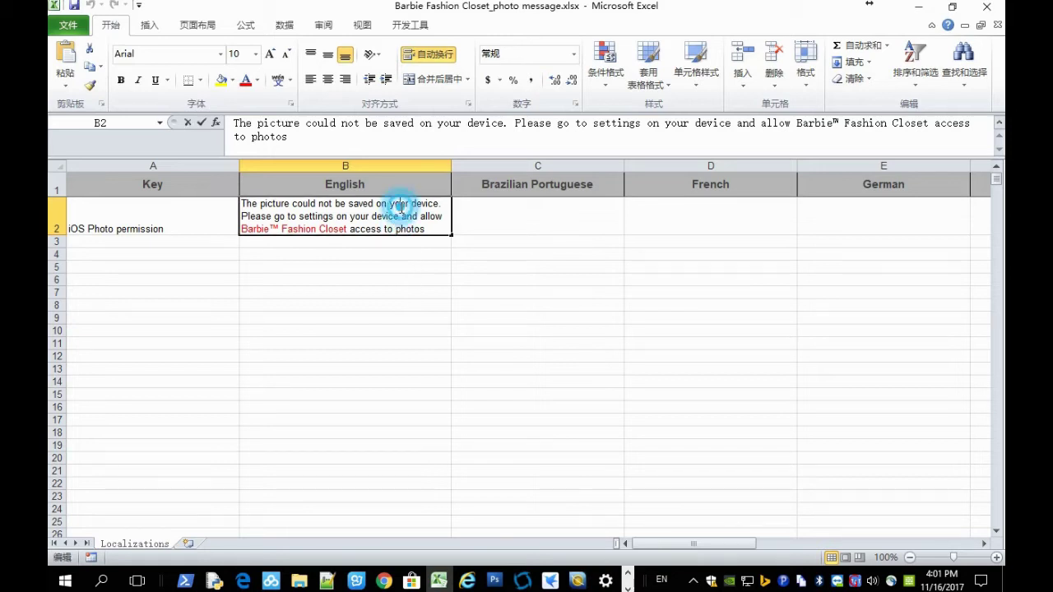
key(Home)
key(shift+End)
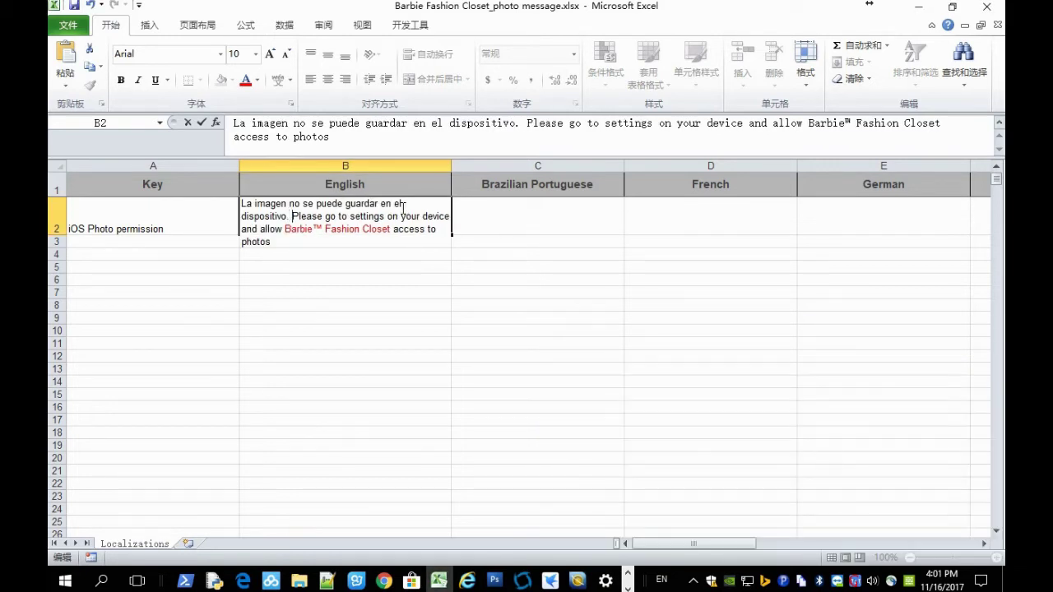
- Replace the word 'access' in B2 with dictionary option 3, 'entrada'
key(ctrl+Right)
key(ctrl+shift+Right)
key(ctrl+d)
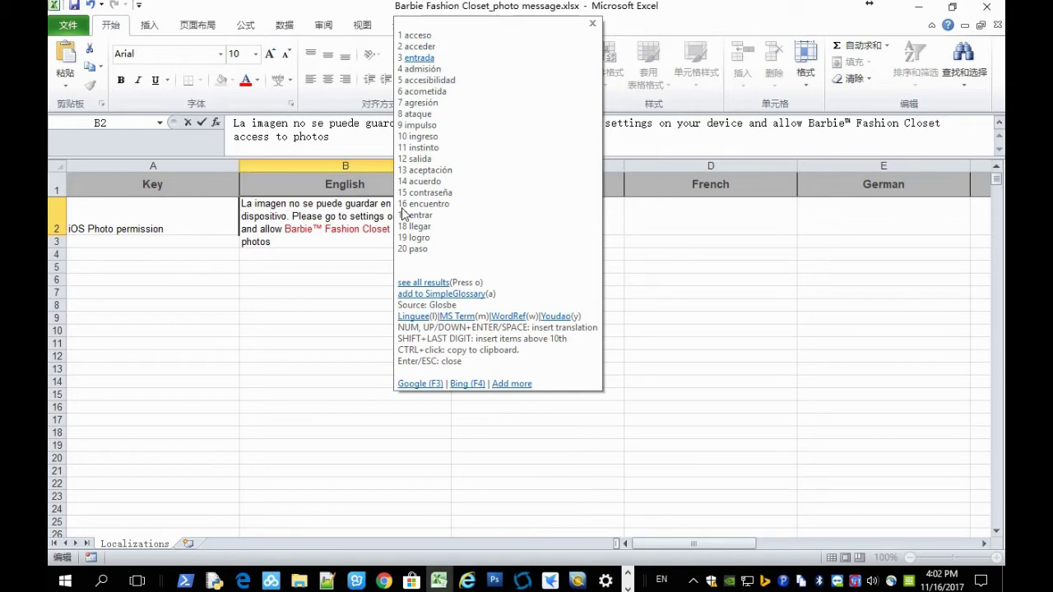
key(3)
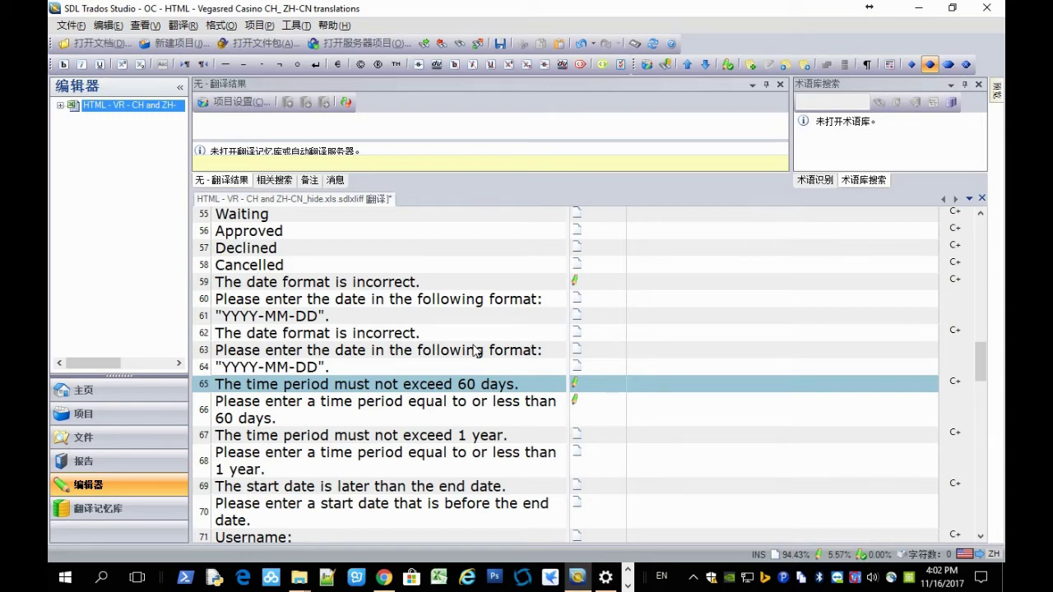
- Copy segment 65's source to target and machine-translate 'exceed 60 days.' into 'más de 60 días.'
key(ctrl+Insert)
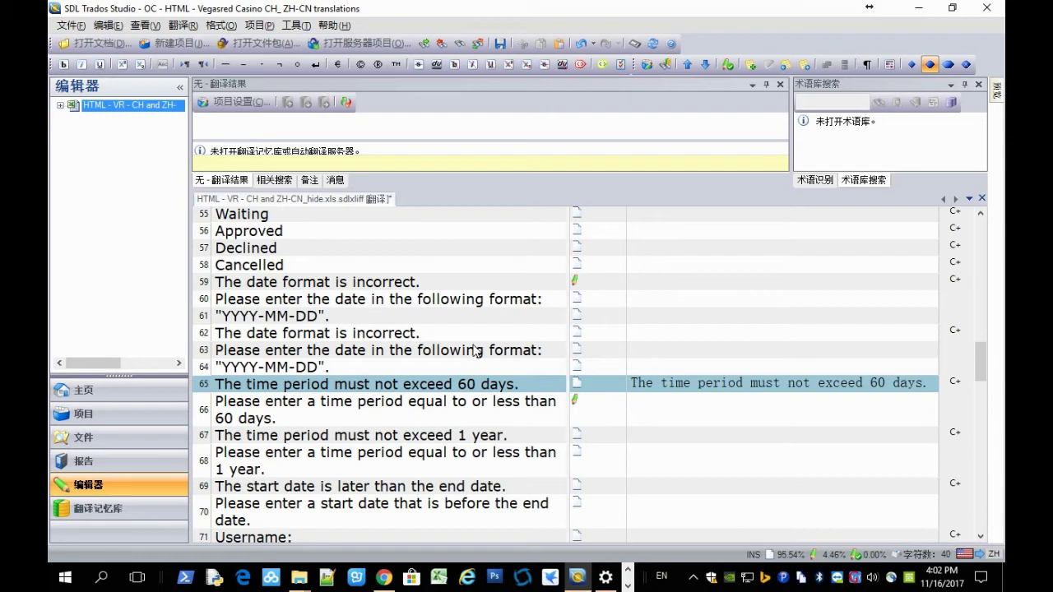
key(End)
key(ctrl+shift+Left)
key(ctrl+shift+Left)
key(ctrl+shift+Left)
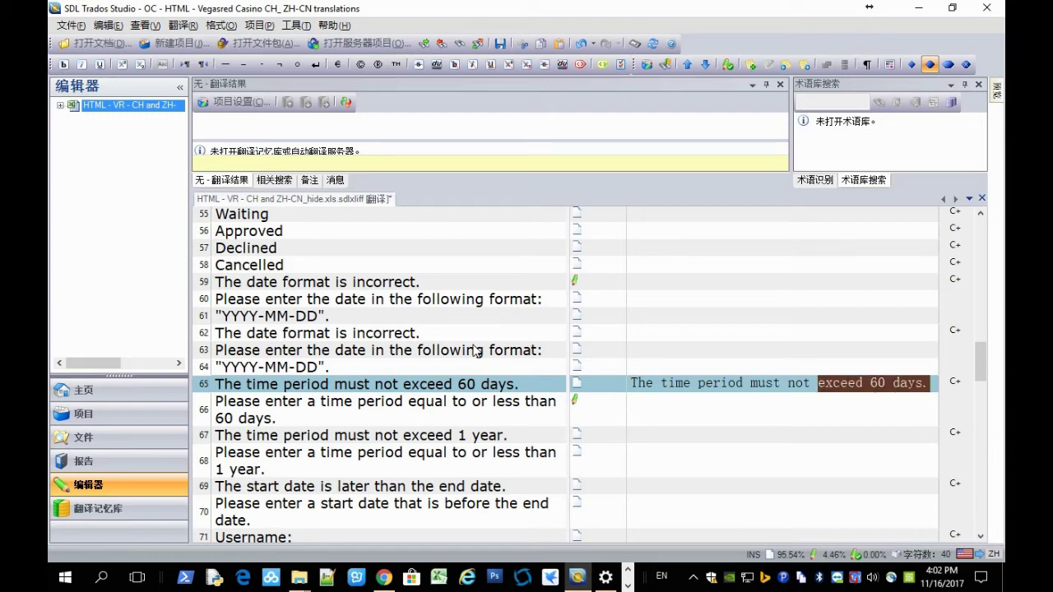
key(ctrl+j)
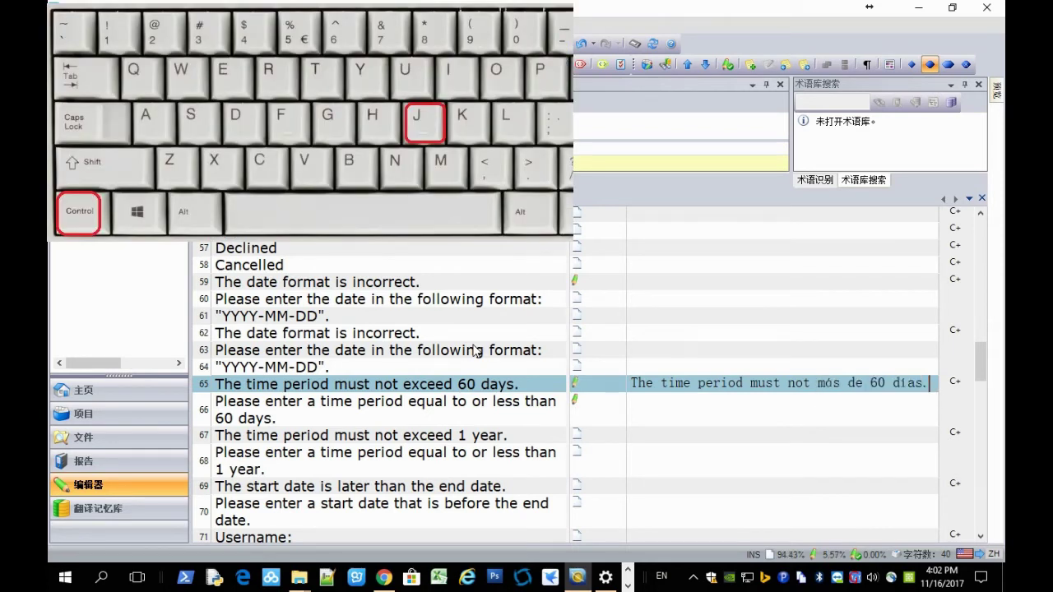
scroll(465, 354, down, 3)
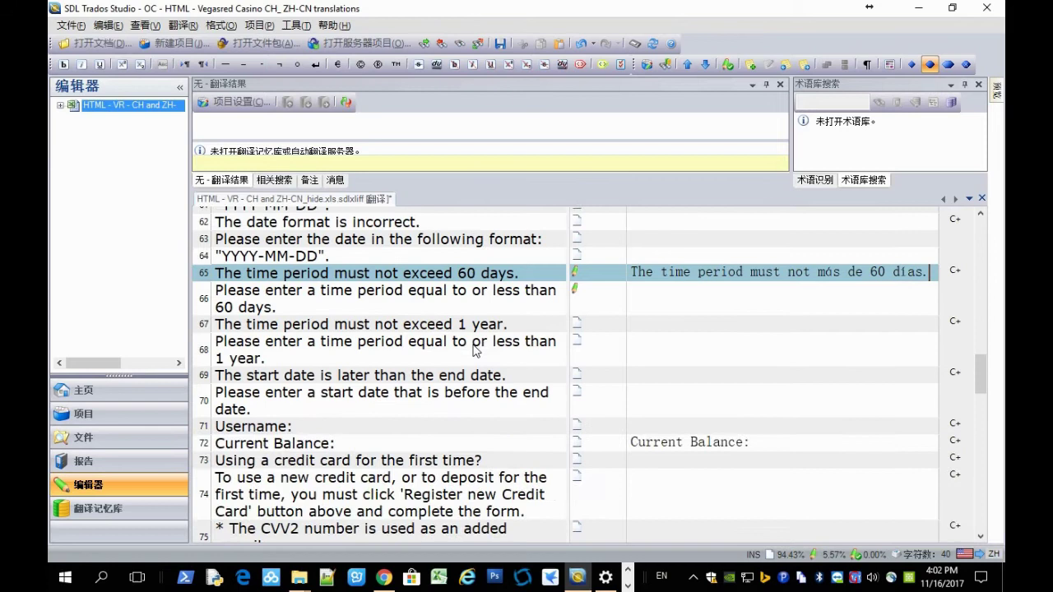
click(690, 397)
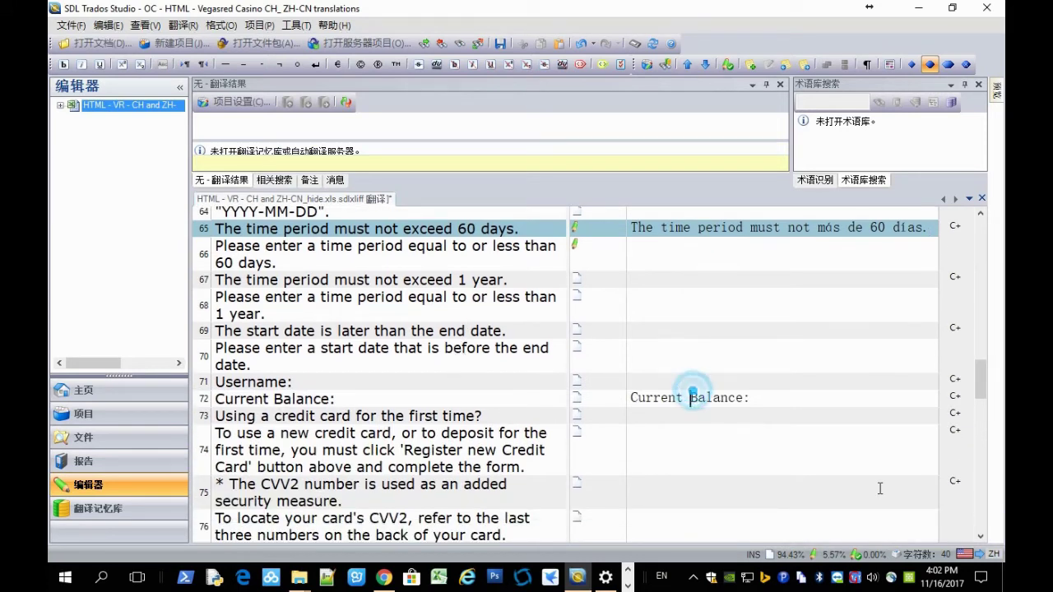
- Select 'Balance' in segment 72's target and replace it with the dictionary entry 'resto'
key(ctrl+shift+Right)
key(ctrl+d)
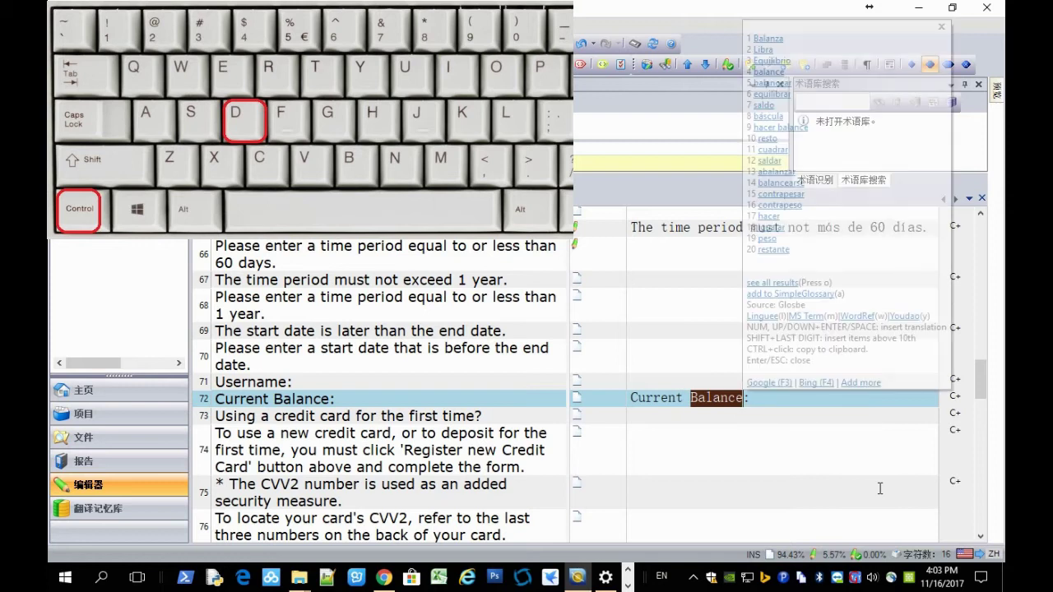
key(Down)
key(Down)
key(Down)
key(Down)
key(Down)
key(Down)
key(Down)
key(Down)
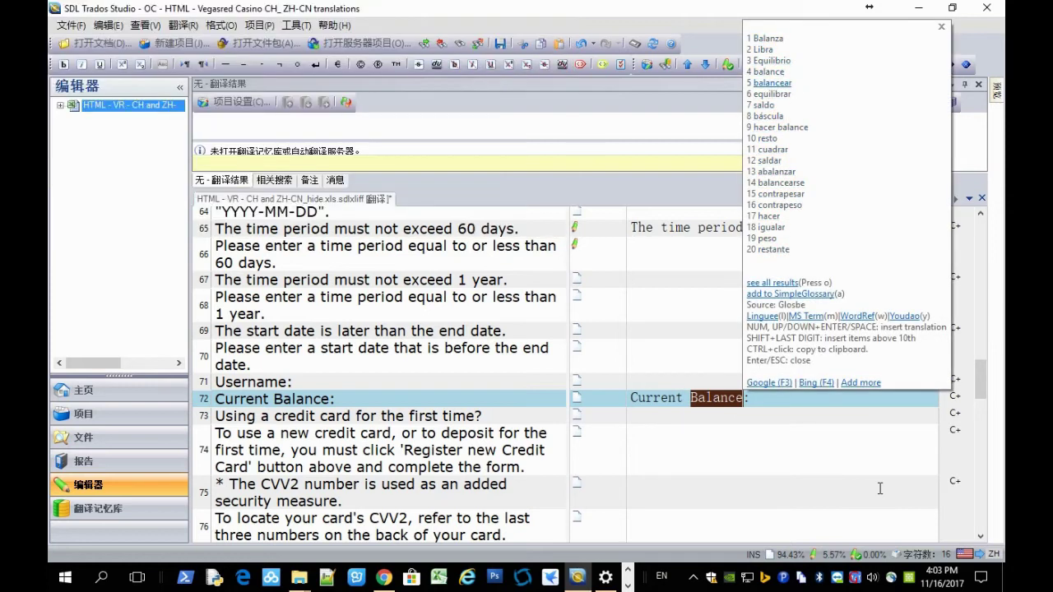
key(Up)
key(Down)
key(Return)
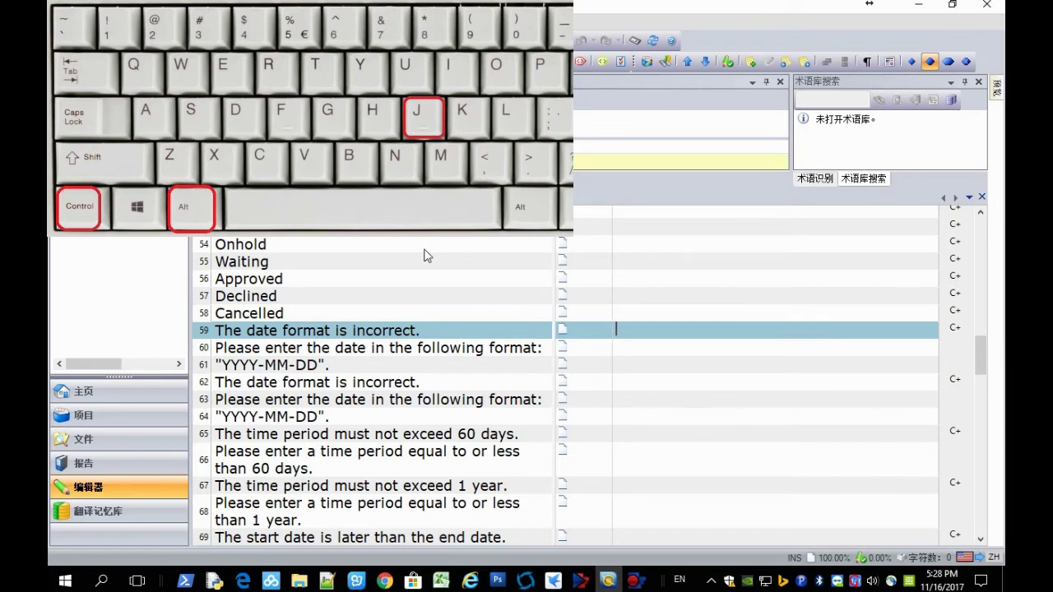
- Machine-translate all of segment 59 into Spanish with Ctrl+Alt+J and confirm it
key(ctrl+alt+j)
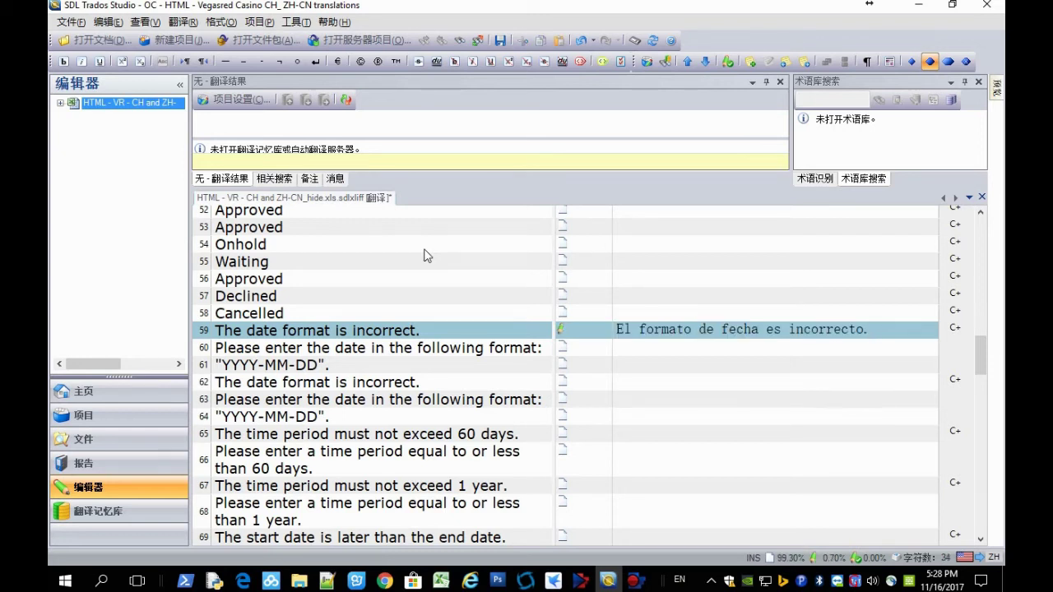
key(ctrl+Return)
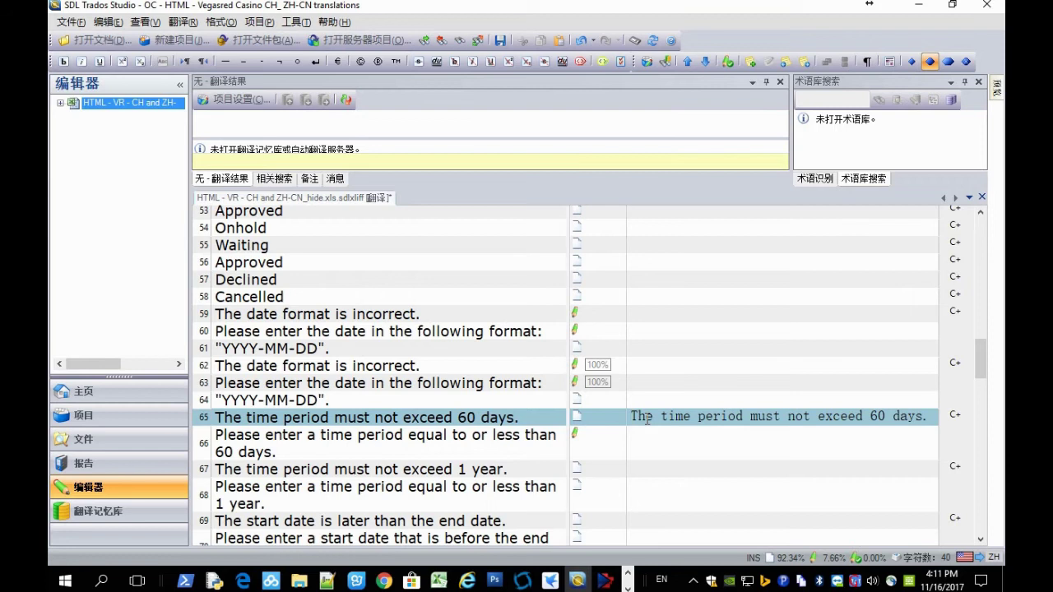
- Replace segment 65's target with DeepL alternative 4, 'El periodo de tiempo no debe exceder los 60 días.'
key(ctrl+a)
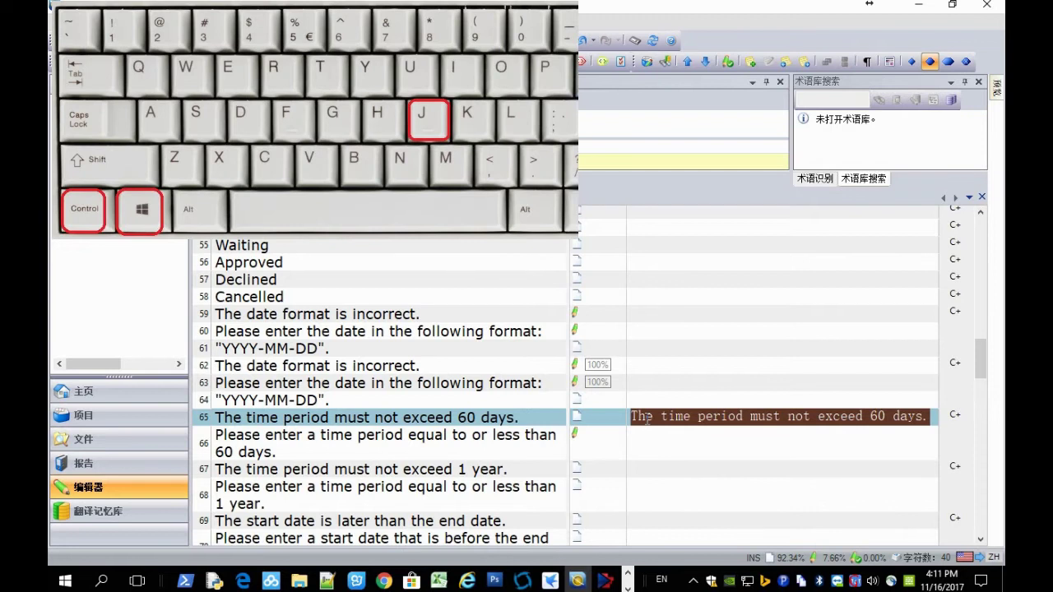
key(ctrl+super+j)
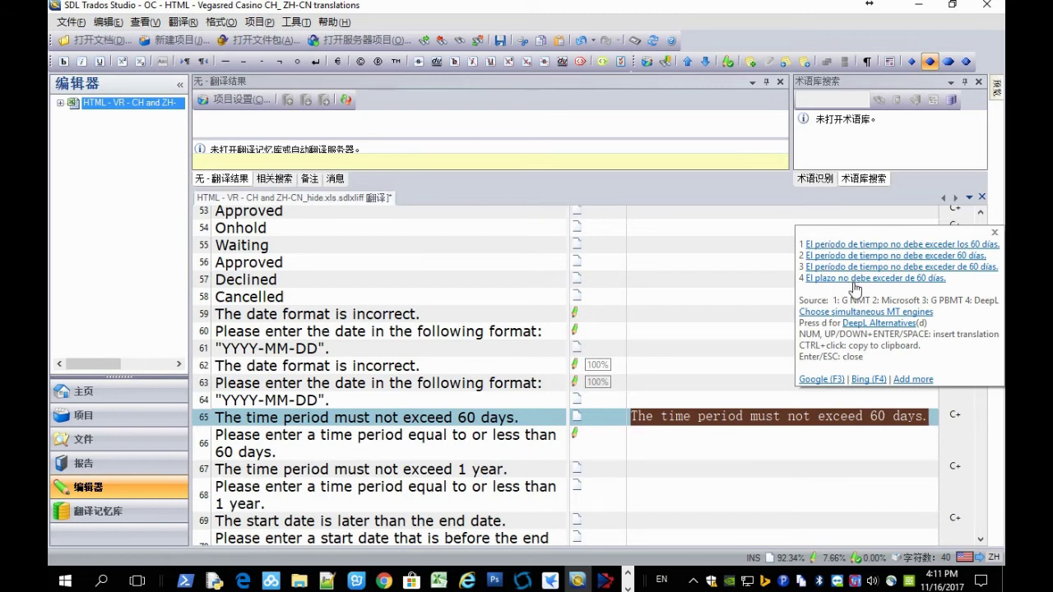
click(895, 325)
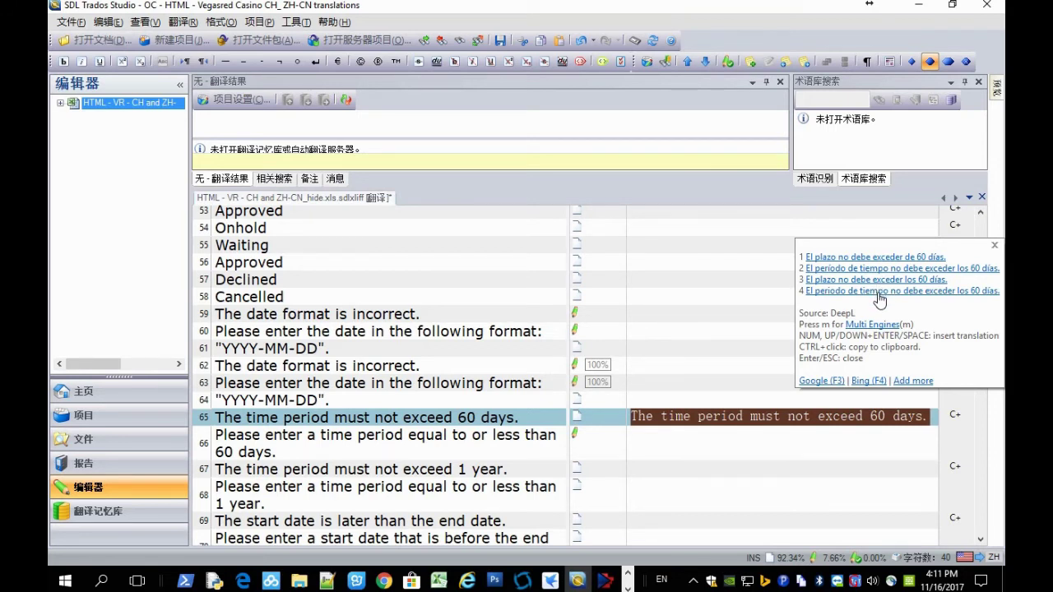
key(m)
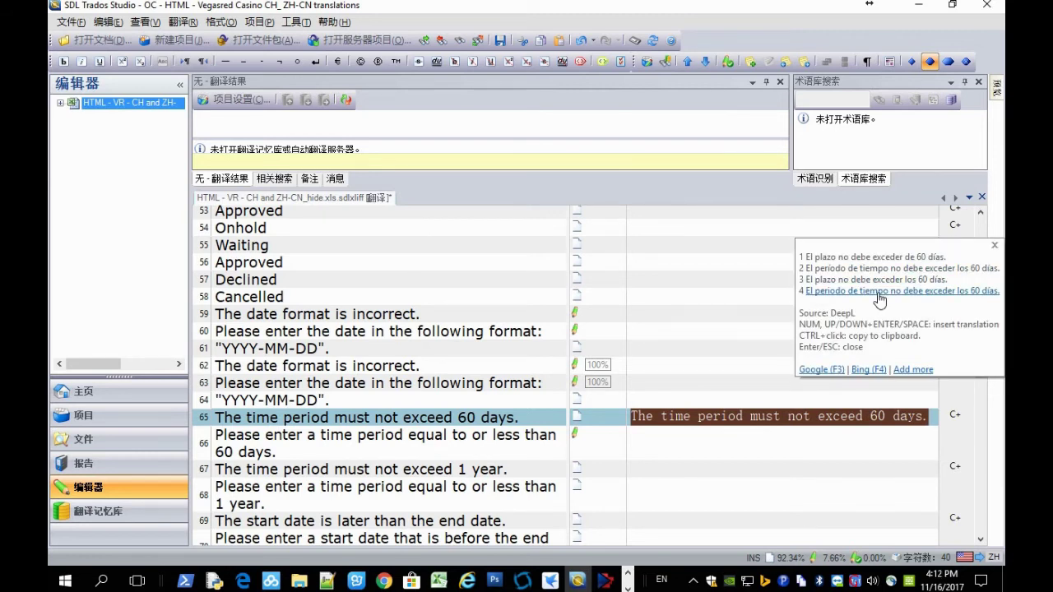
click(879, 293)
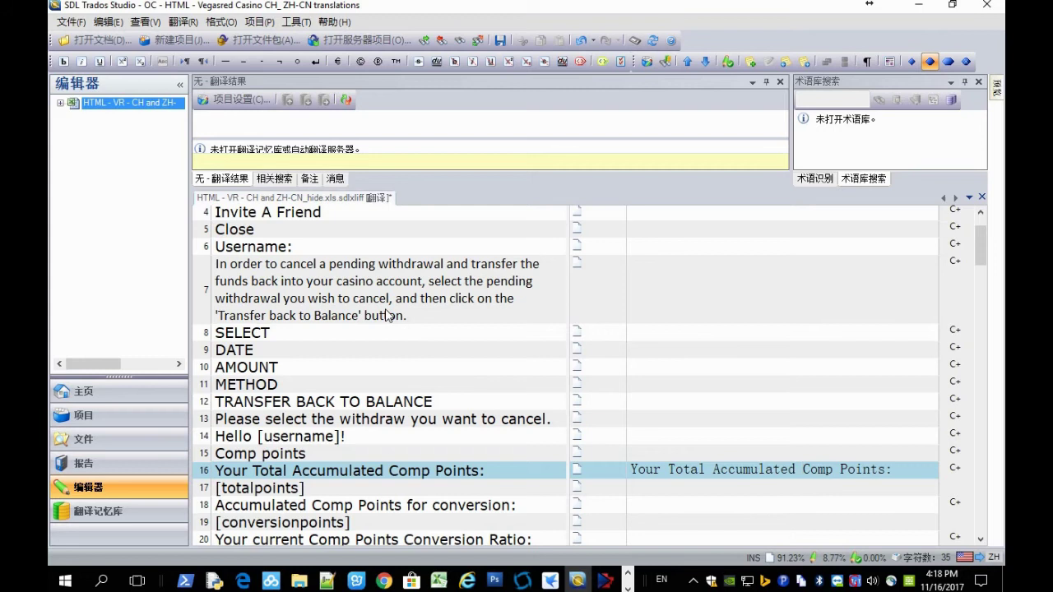
- Save 'Comp Points' from segment 16 to the simple glossary, with its translation identical to the term
key(ctrl+shift+Right)
key(ctrl+shift+Right)
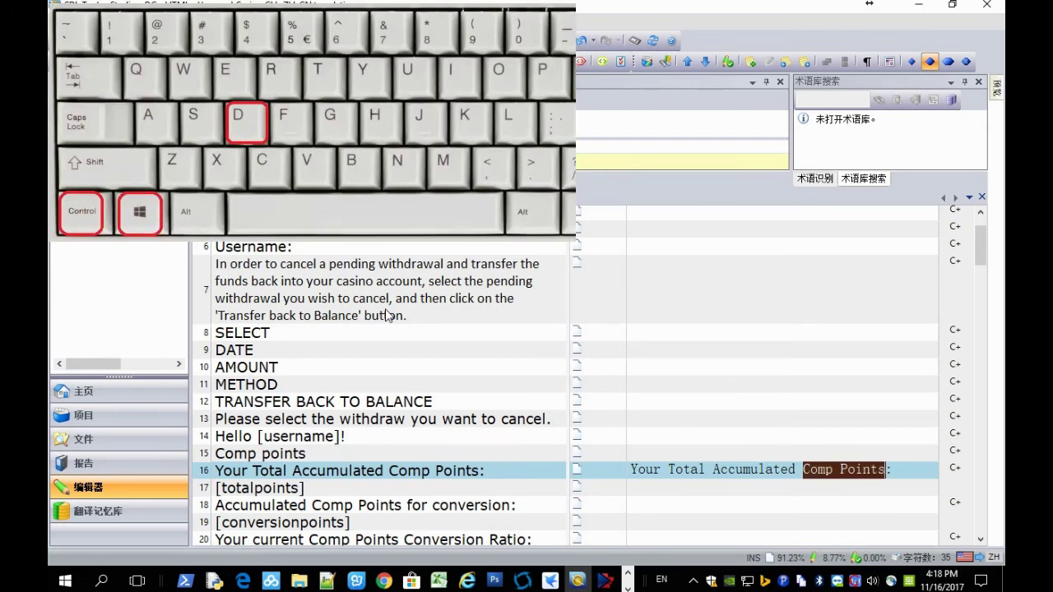
key(ctrl+super+d)
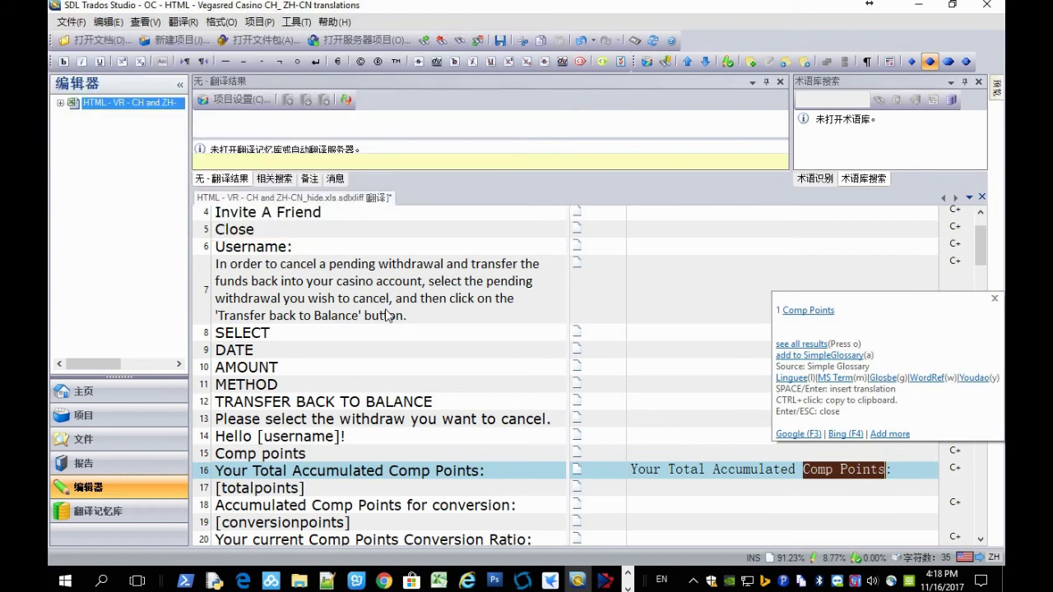
click(799, 352)
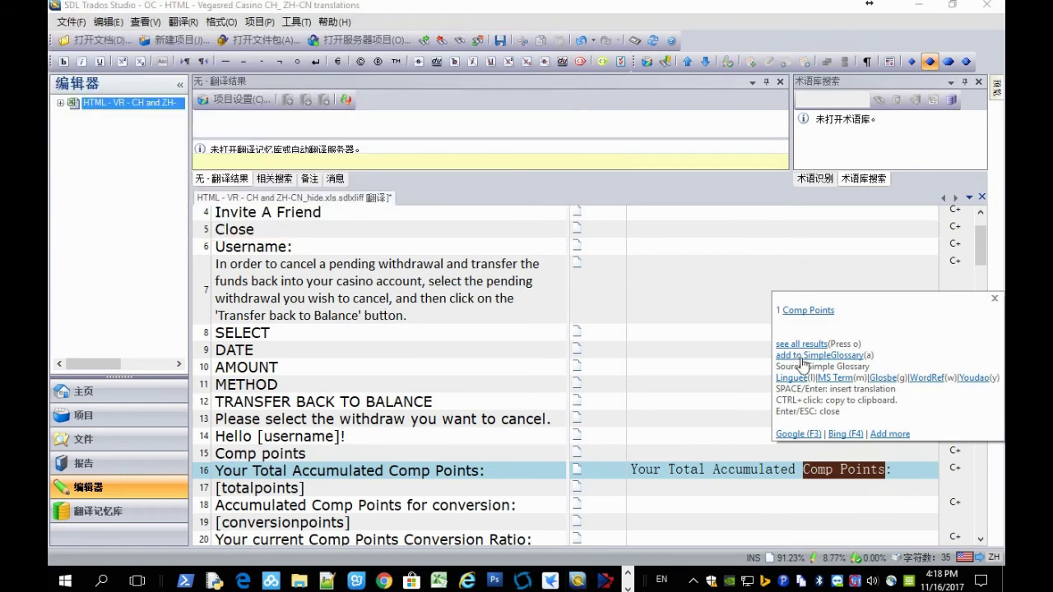
click(801, 356)
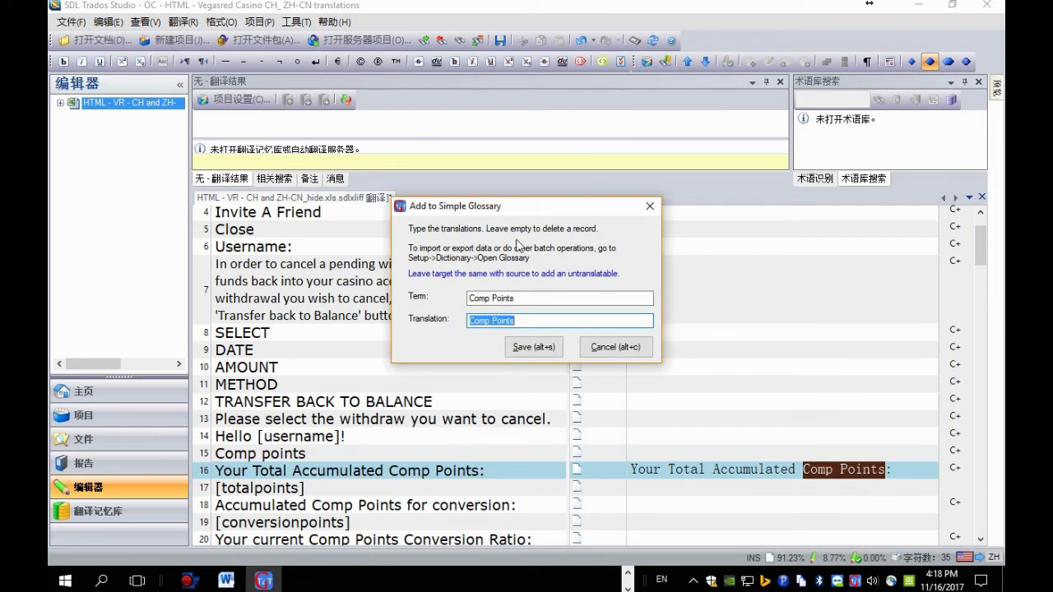
drag(517, 206, 585, 184)
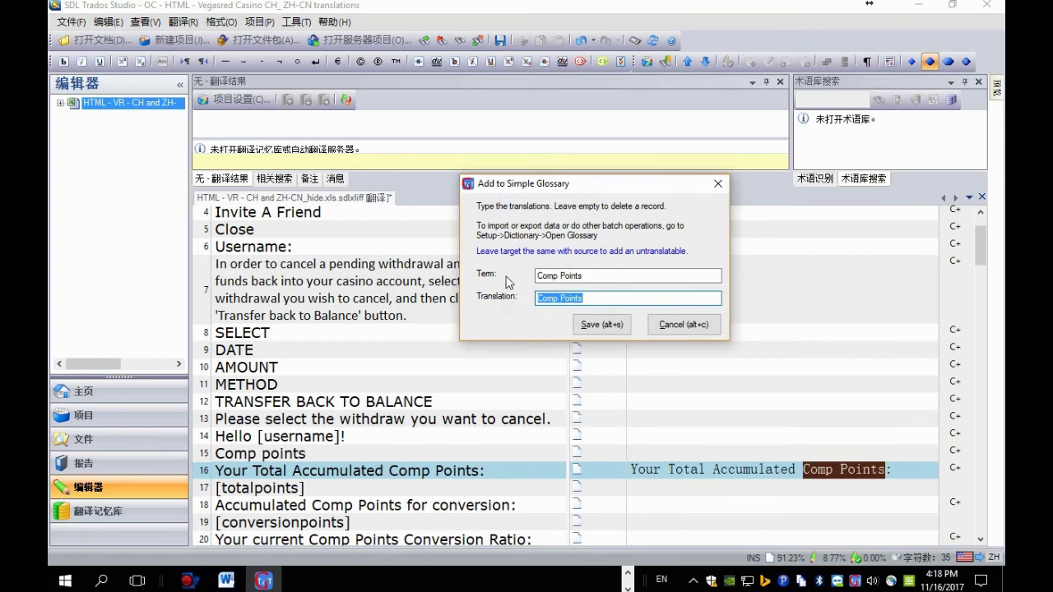
click(592, 327)
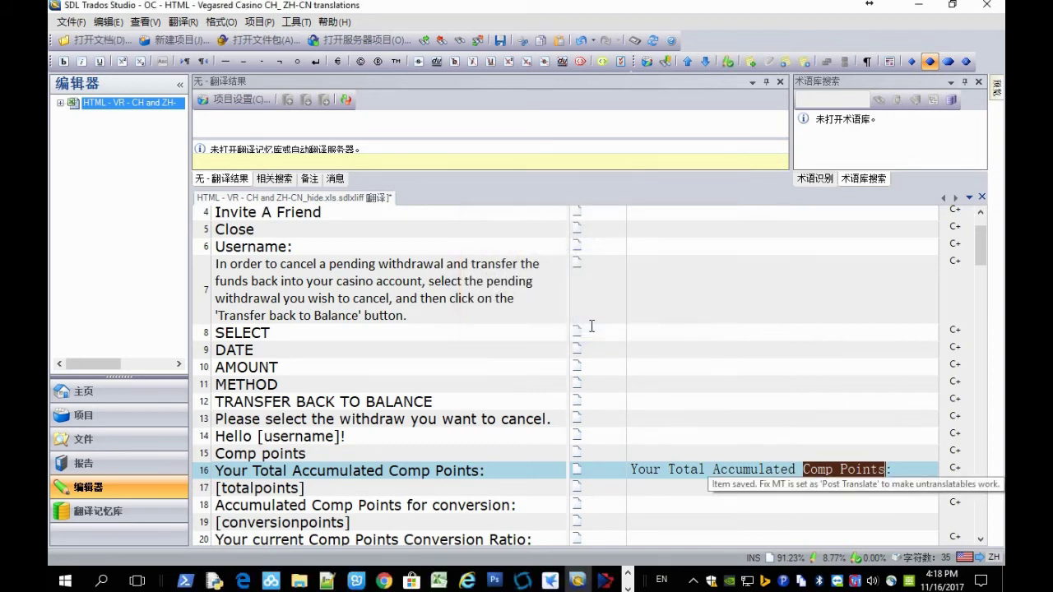
click(715, 470)
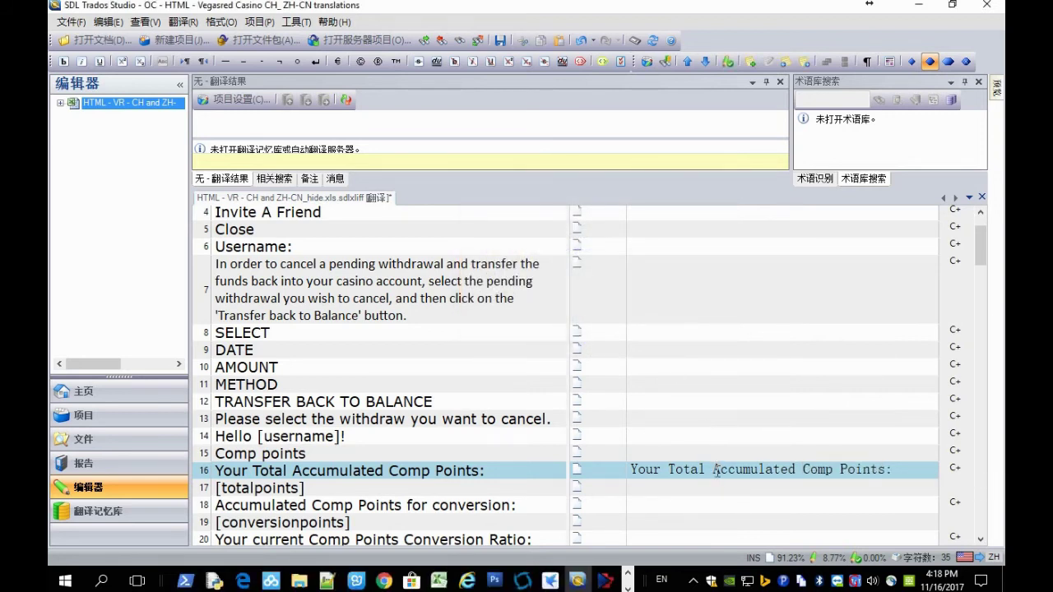
- Machine-translate segment 16 to 'Su Total Acumulado Comp Points:' and select the untranslated 'Comp Points'
key(ctrl+a)
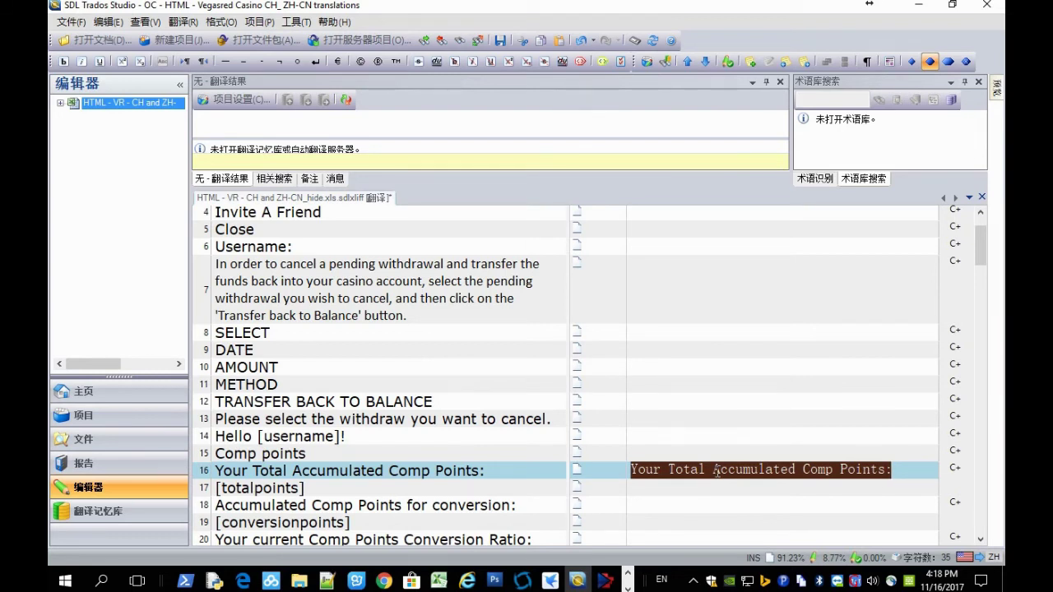
key(ctrl+F2)
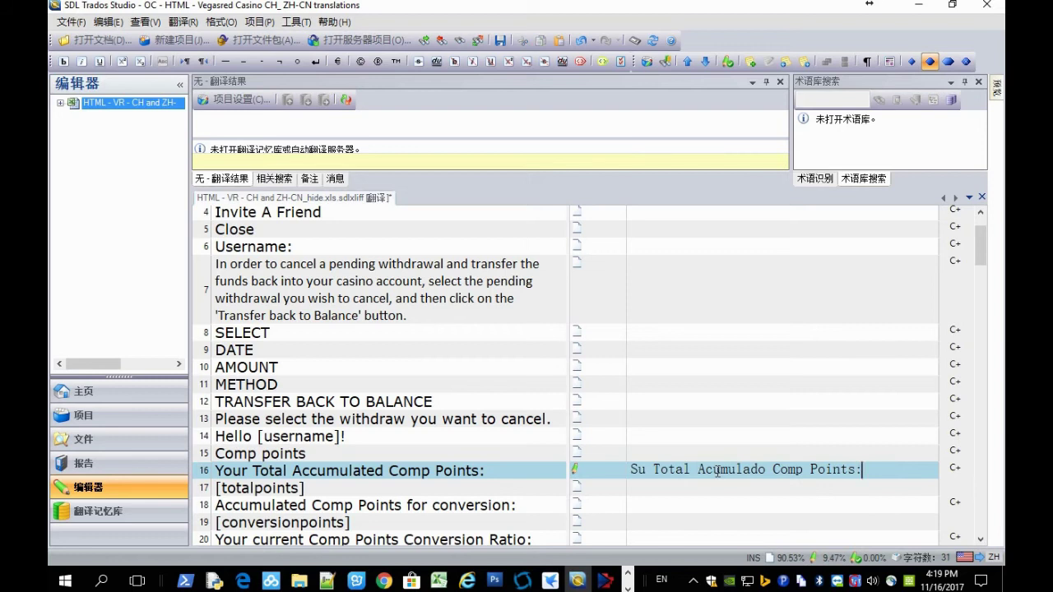
key(ctrl+shift+Right)
key(ctrl+shift+Right)
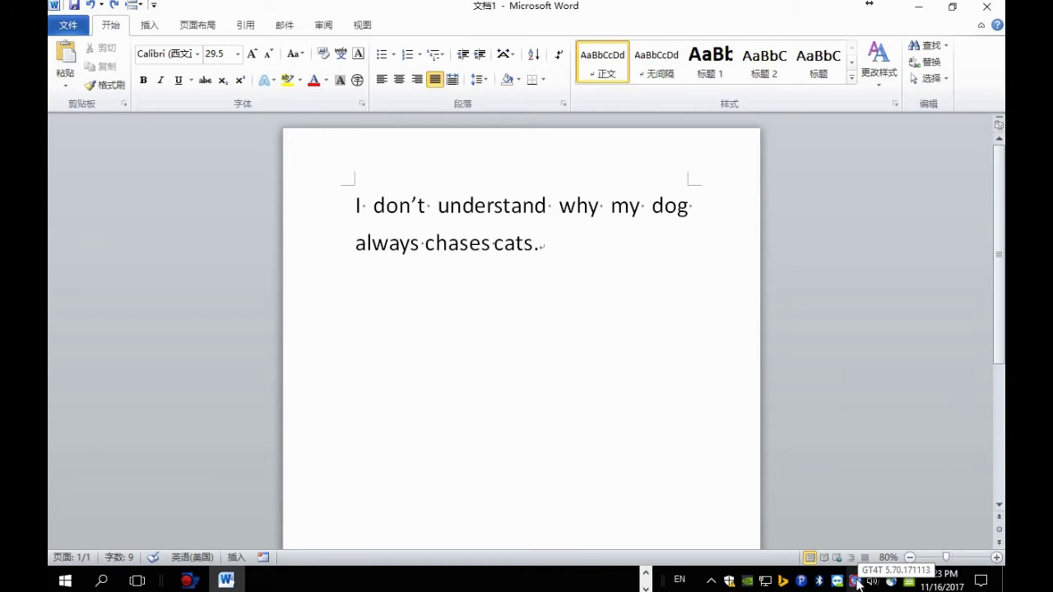
click(858, 582)
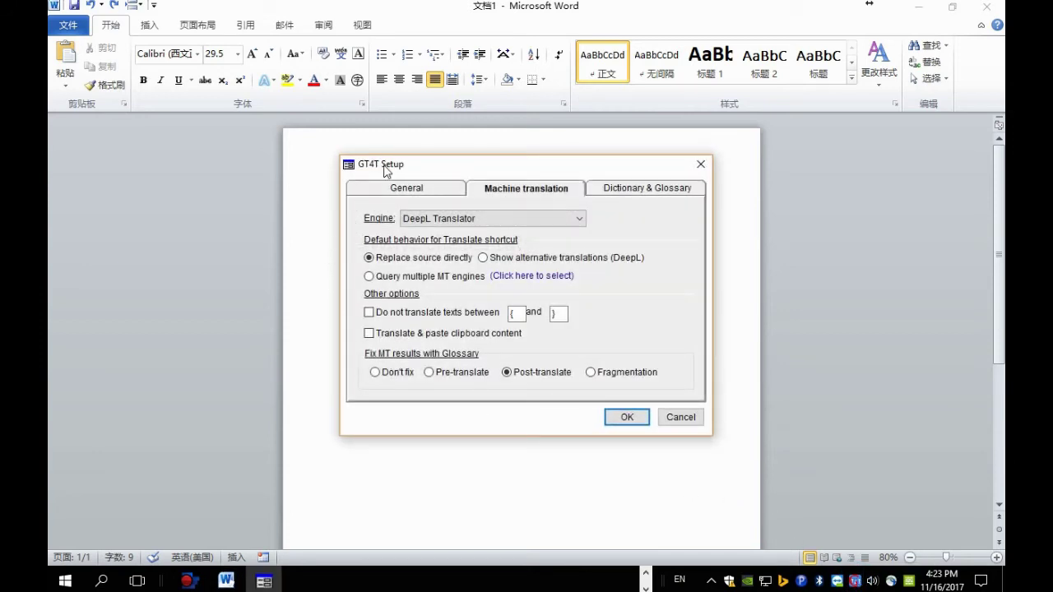
click(434, 192)
click(496, 189)
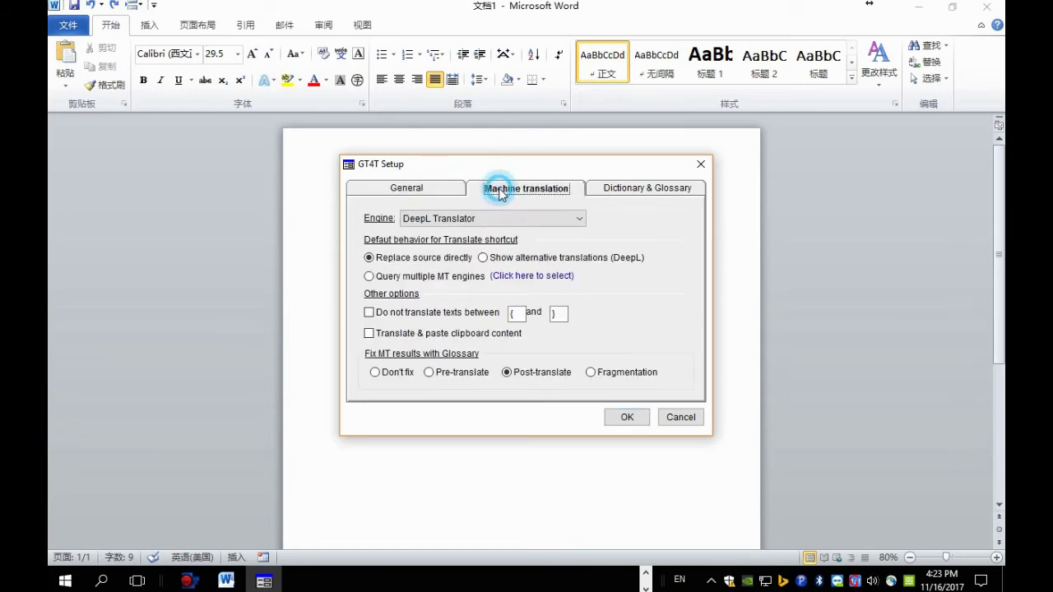
click(512, 374)
- Save 'cats' from the Word sentence to the simple glossary, translated as 'meowmeow'
click(625, 418)
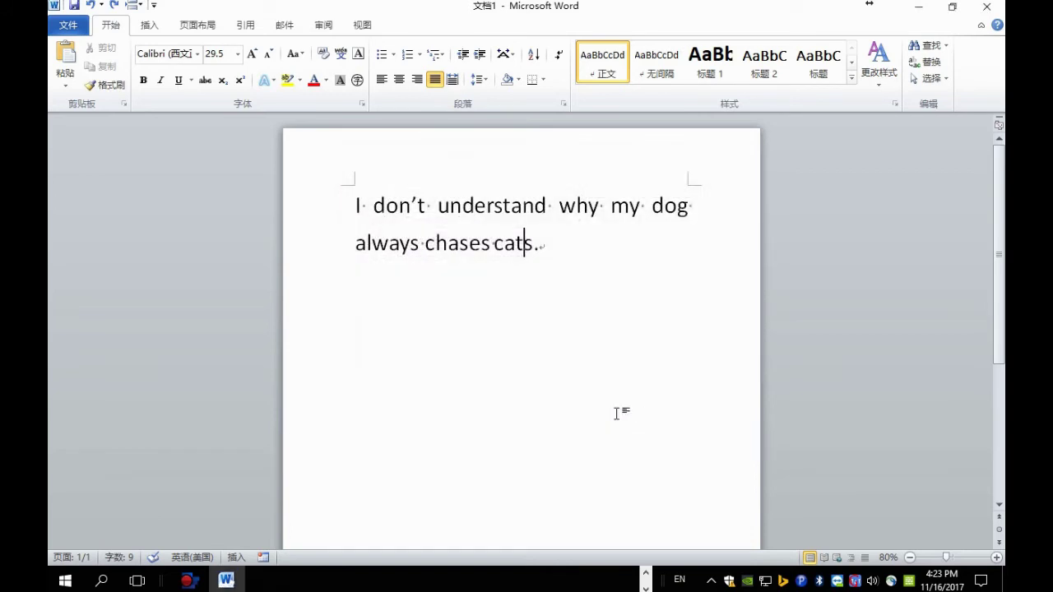
key(Left)
key(Left)
key(ctrl+shift+Right)
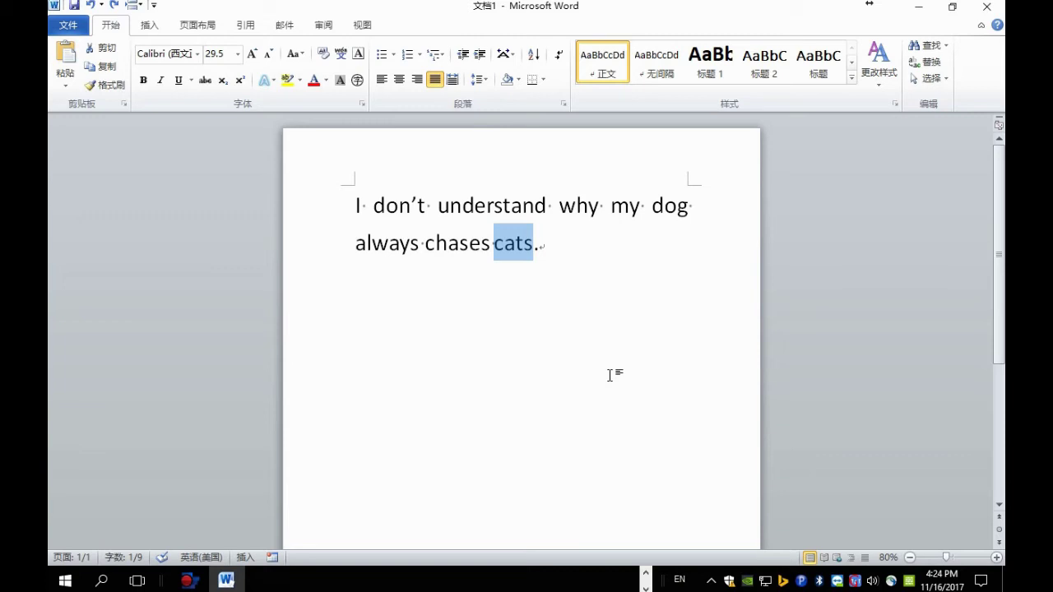
key(Left)
key(shift+Right)
key(shift+Right)
key(shift+Right)
key(shift+Right)
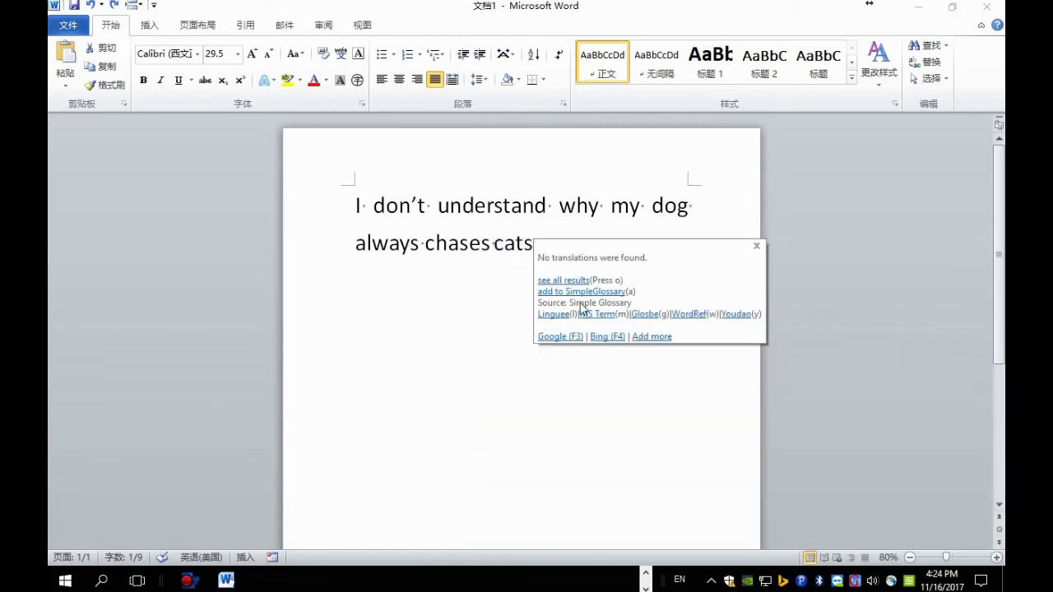
click(594, 293)
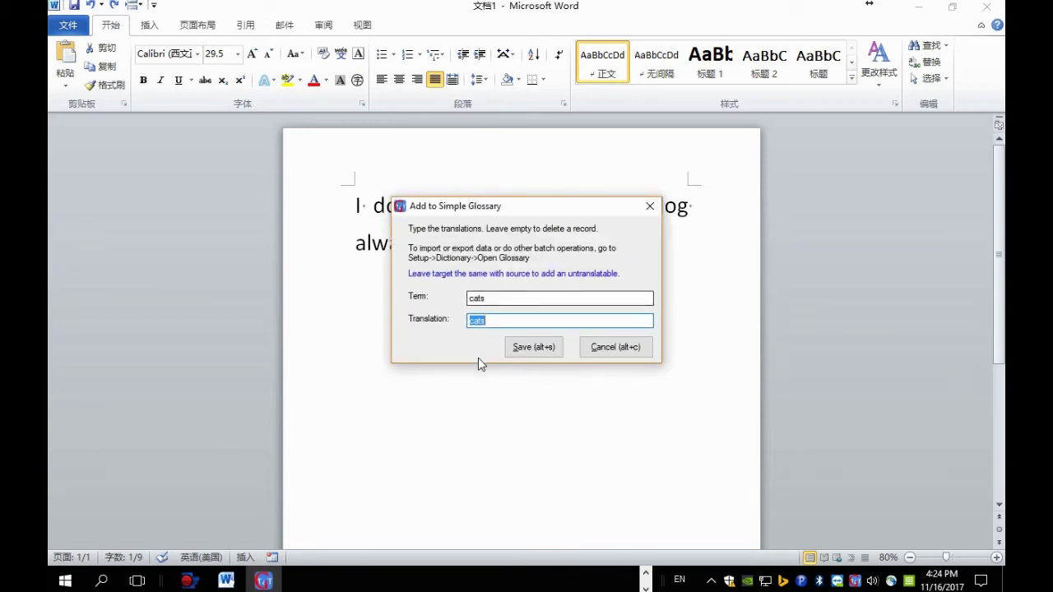
key(super+space)
key(super+space)
key(super+space)
key(super+space)
key(super+space)
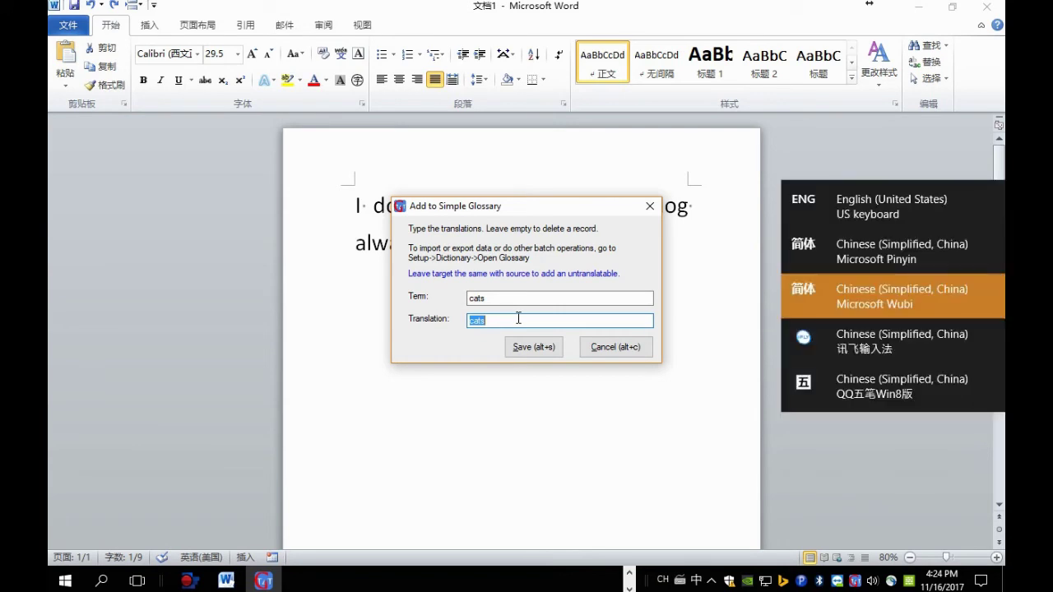
text(meowmeow)
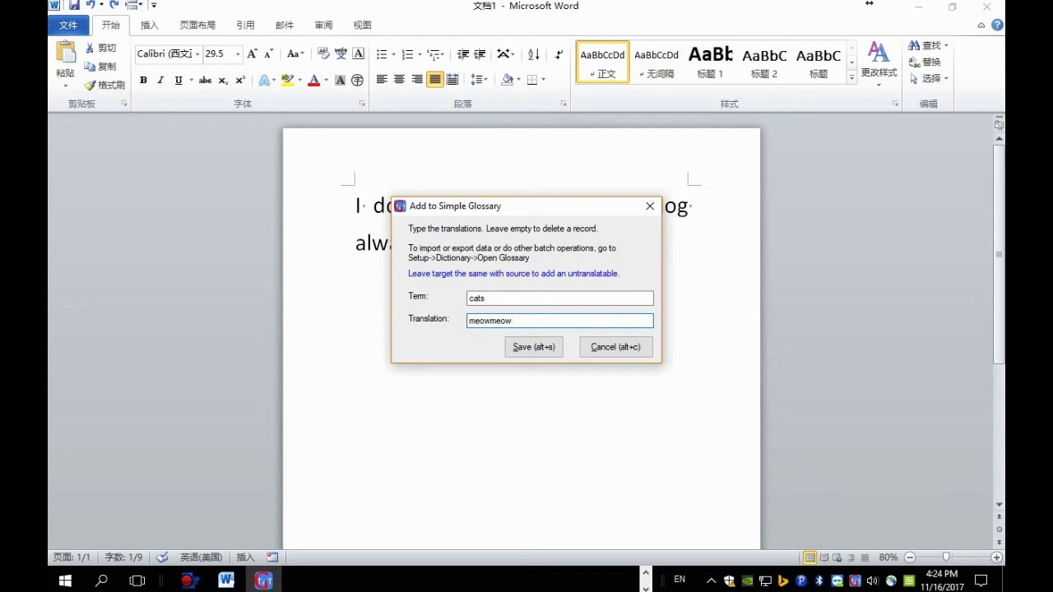
key(alt+s)
key(ctrl+Home)
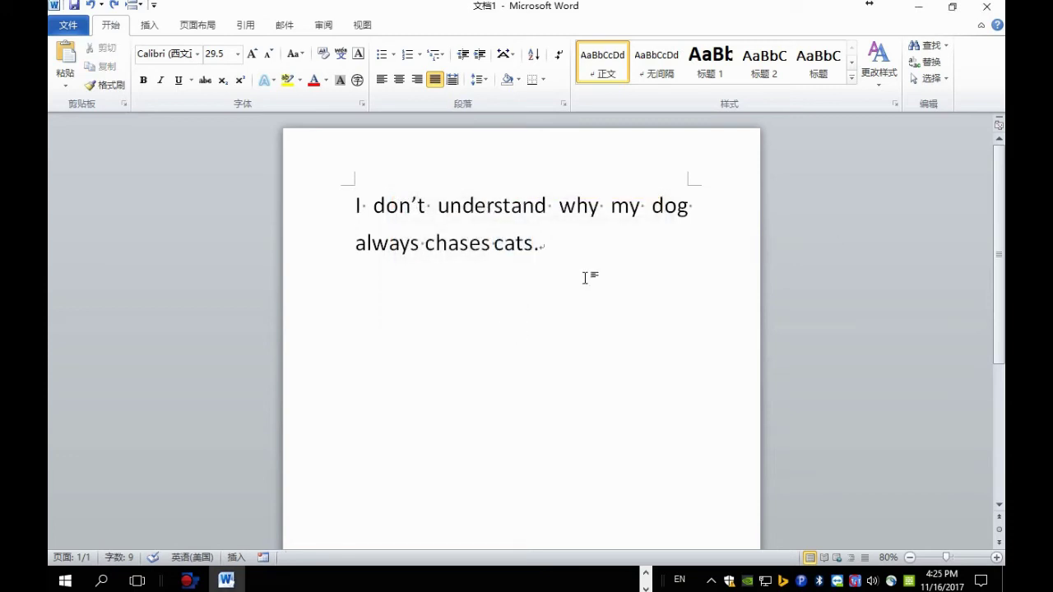
- Translate the dog sentence into Spanish with 'meowmeow' in place of cats, and select 'meowmeow'
key(ctrl+shift+End)
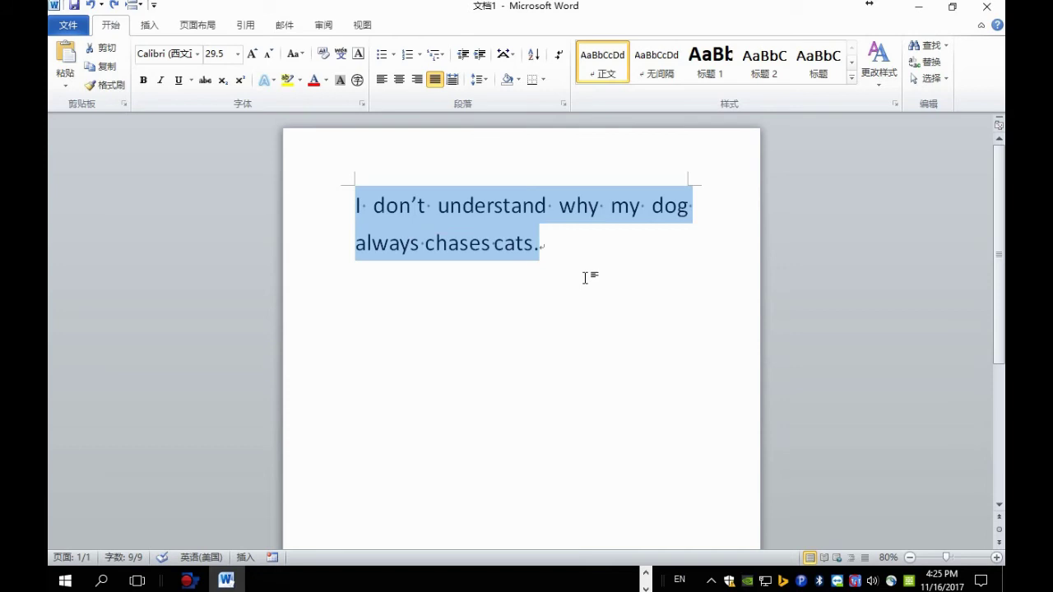
key(alt+Down)
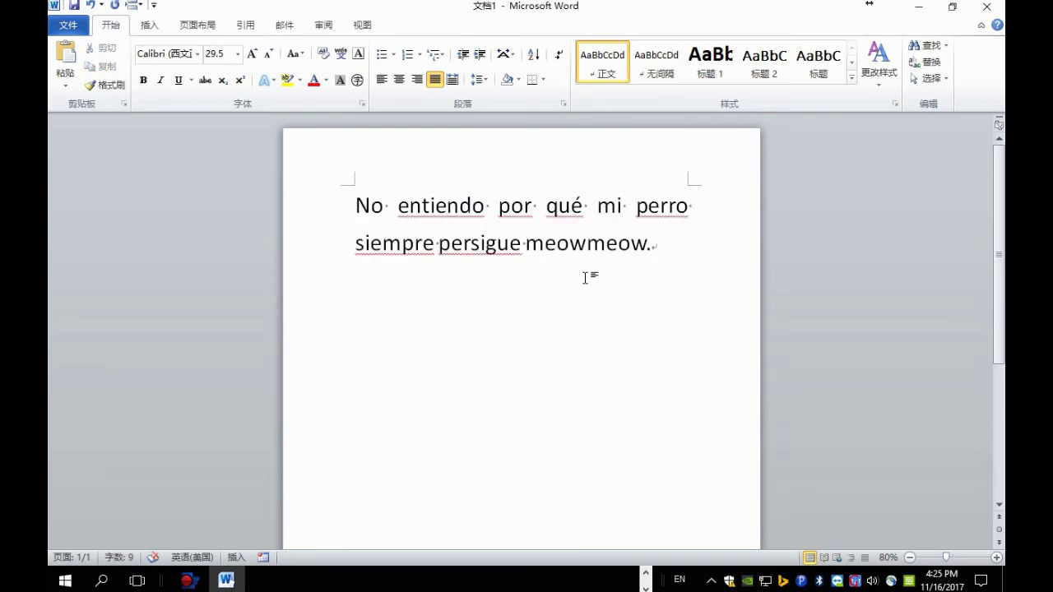
key(ctrl+shift+Left)
key(ctrl+shift+Left)
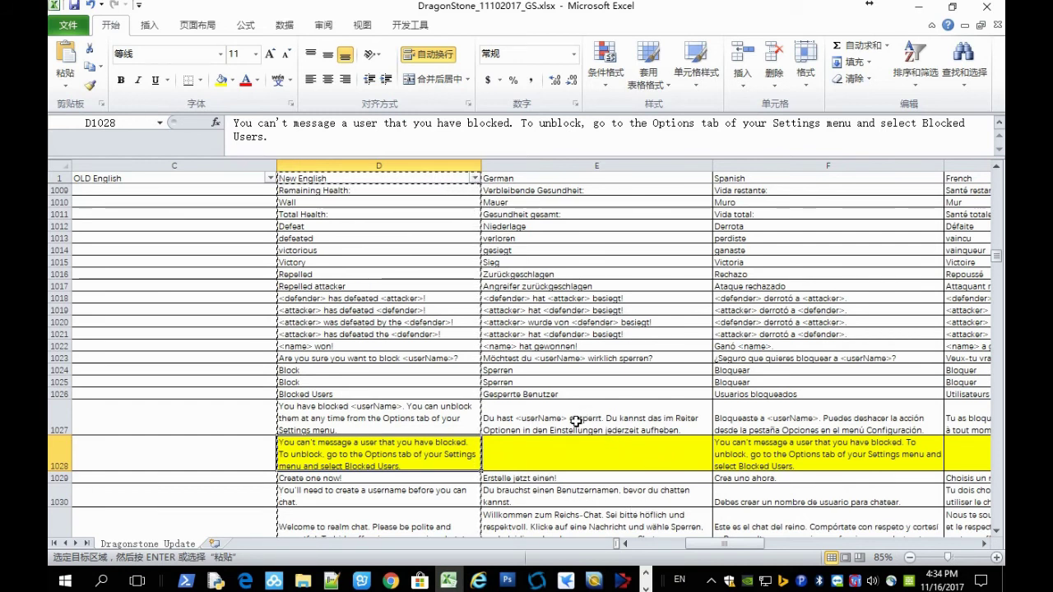
- Copy the New English column D and show GT4T's Dictionary & Glossary settings
click(370, 159)
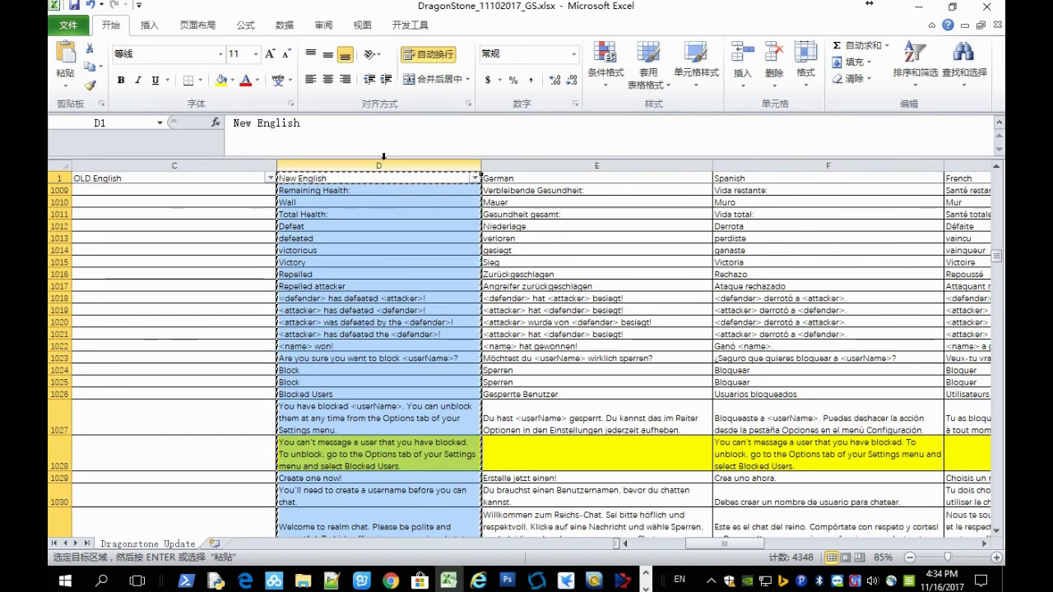
right_click(392, 272)
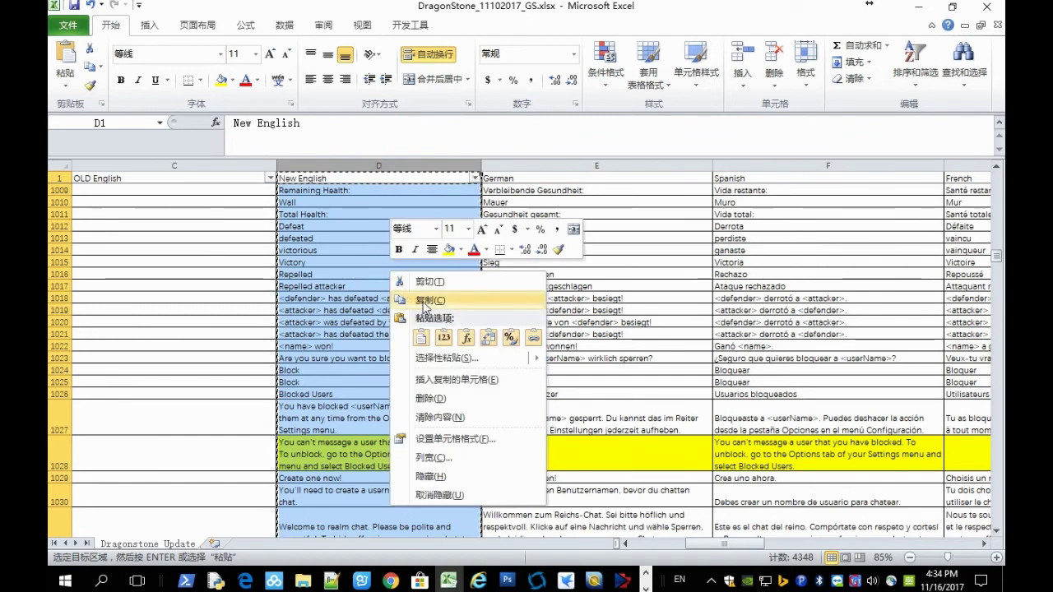
click(424, 301)
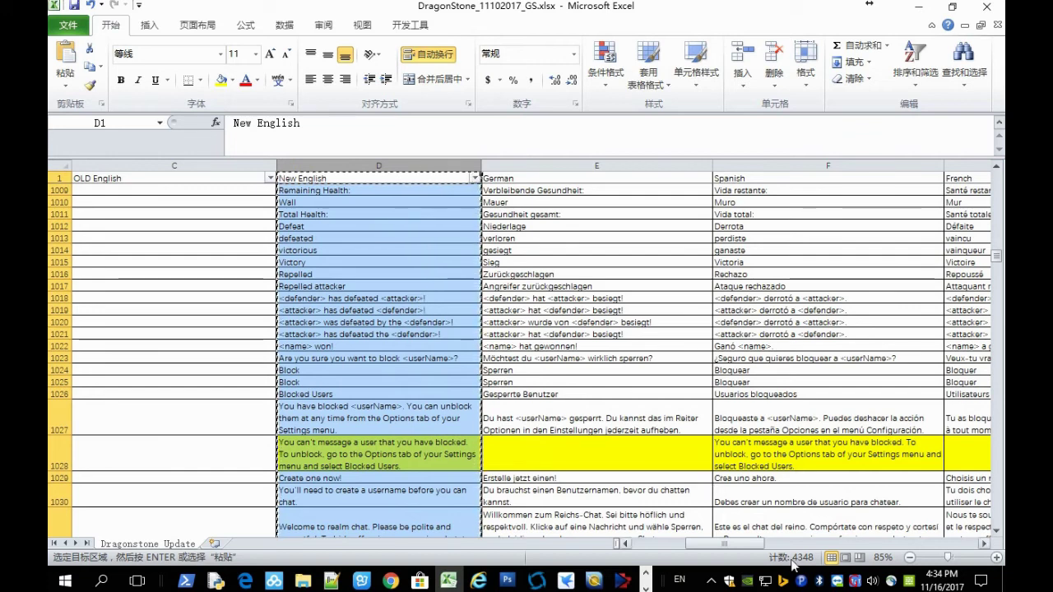
click(858, 584)
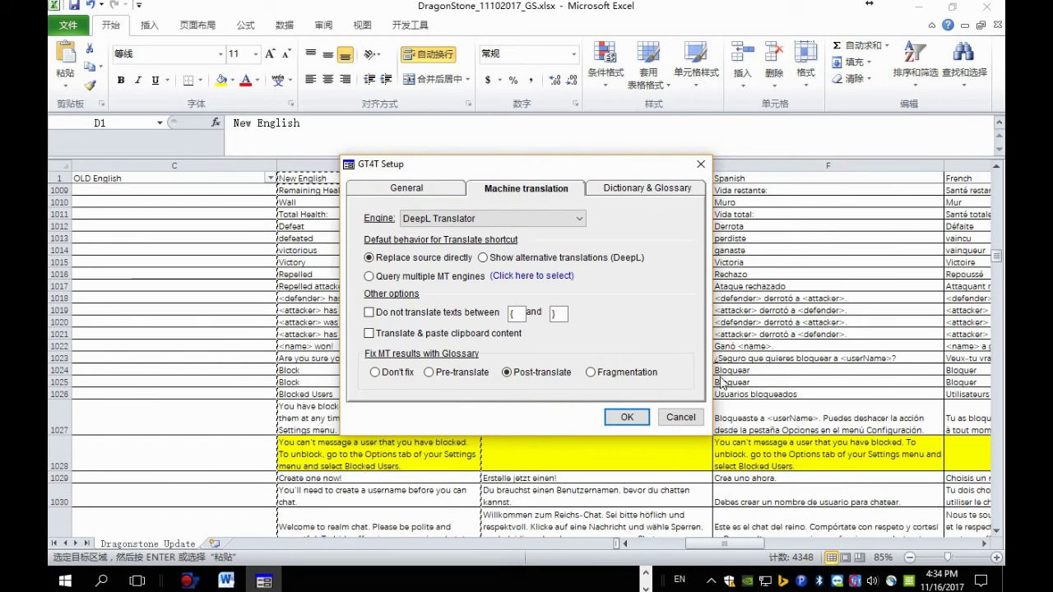
click(625, 189)
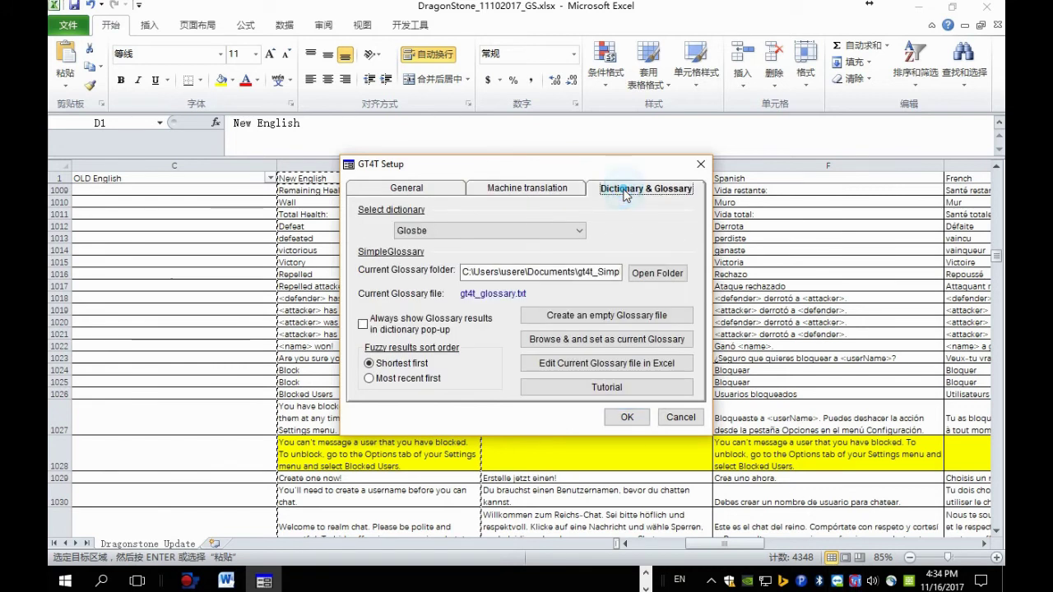
- Open gt4t_glossary.txt in Excel and paste the copied New English strings into its column A
click(599, 368)
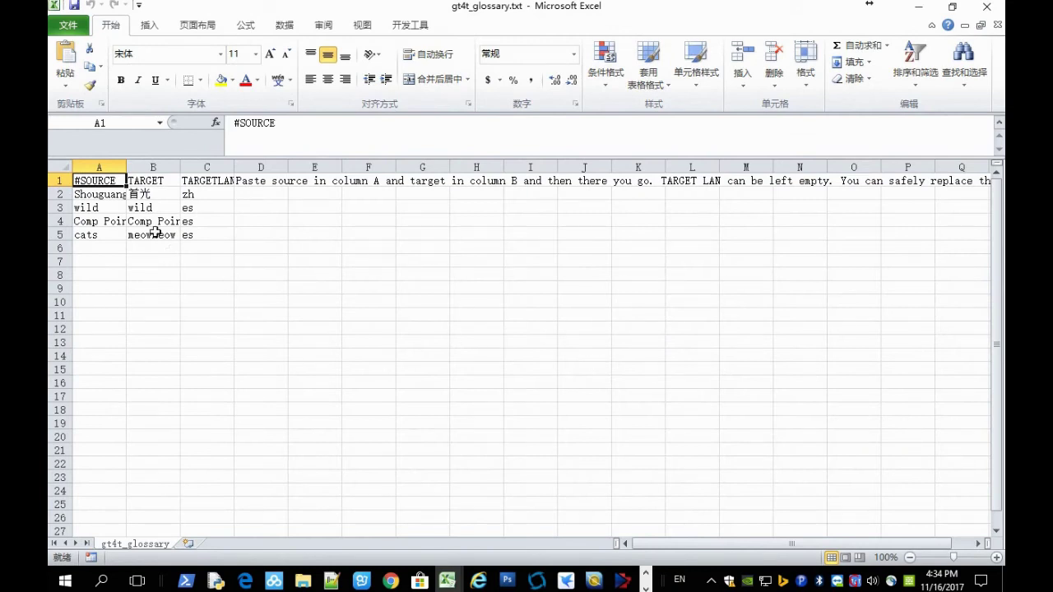
click(90, 166)
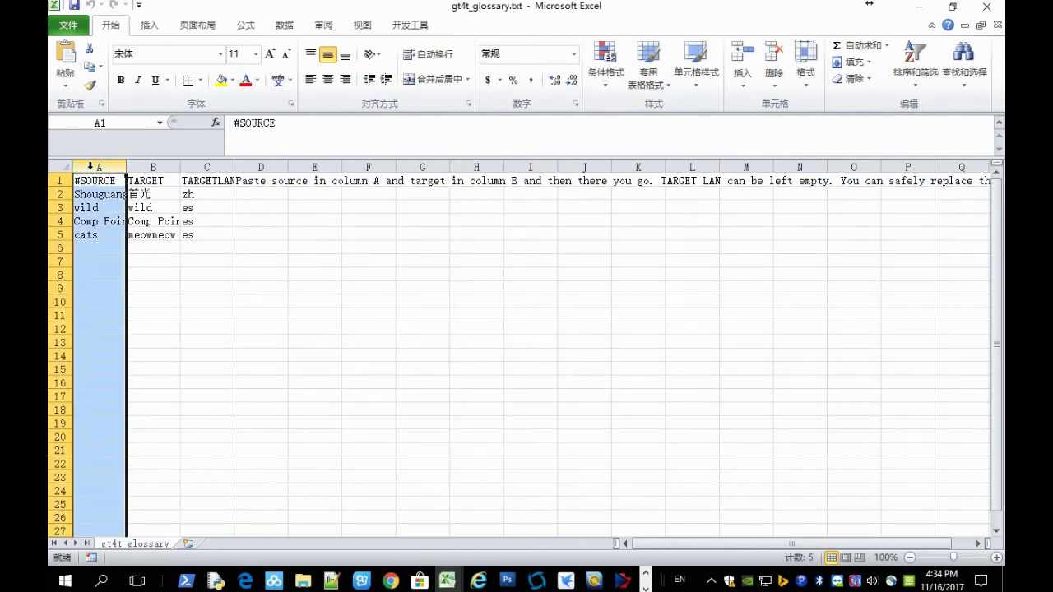
right_click(86, 224)
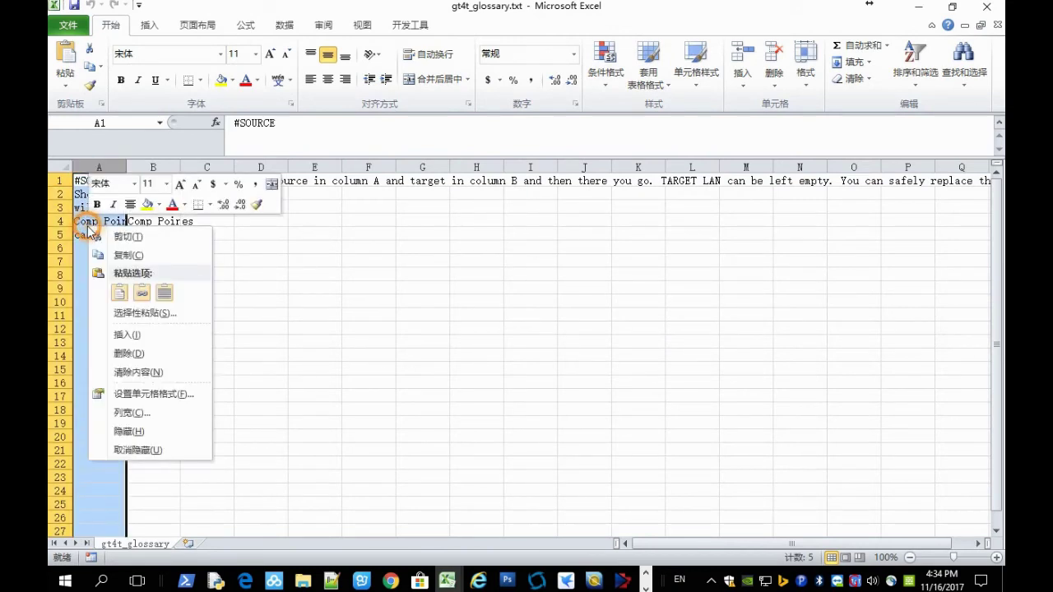
click(120, 293)
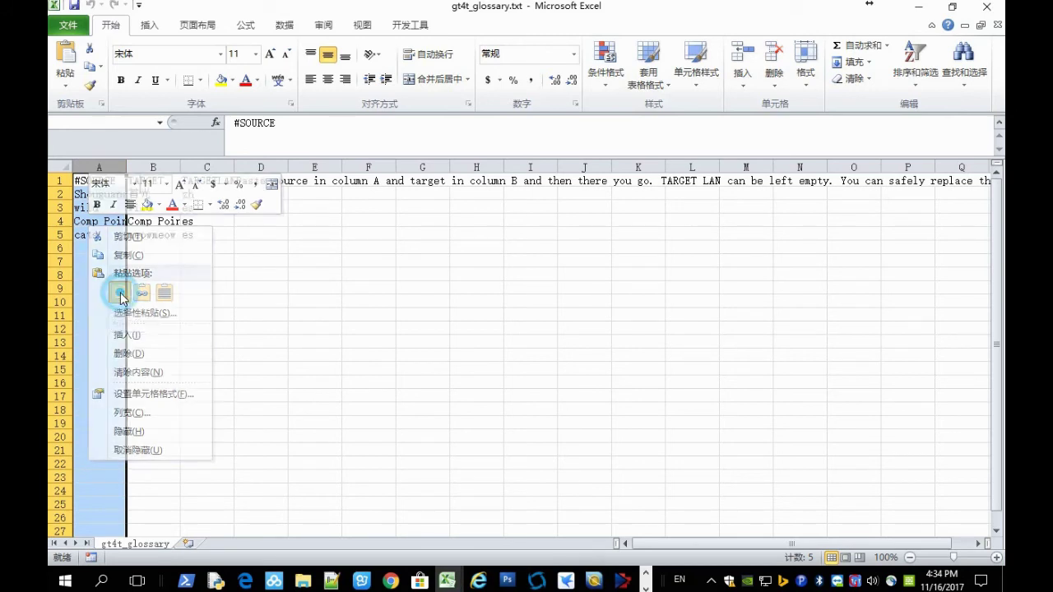
click(487, 325)
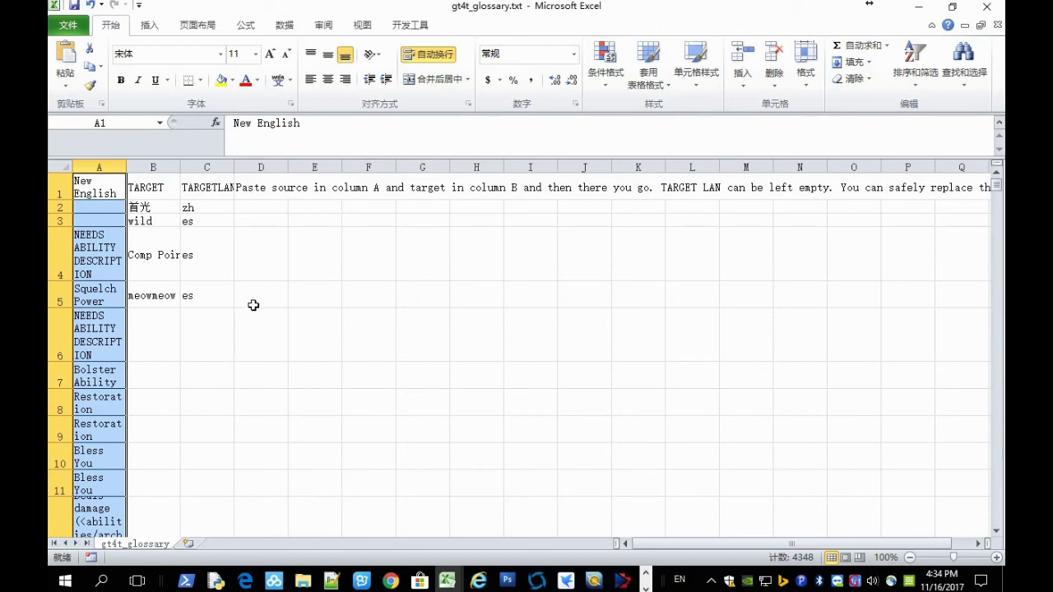
key(alt+Tab)
key(Tab)
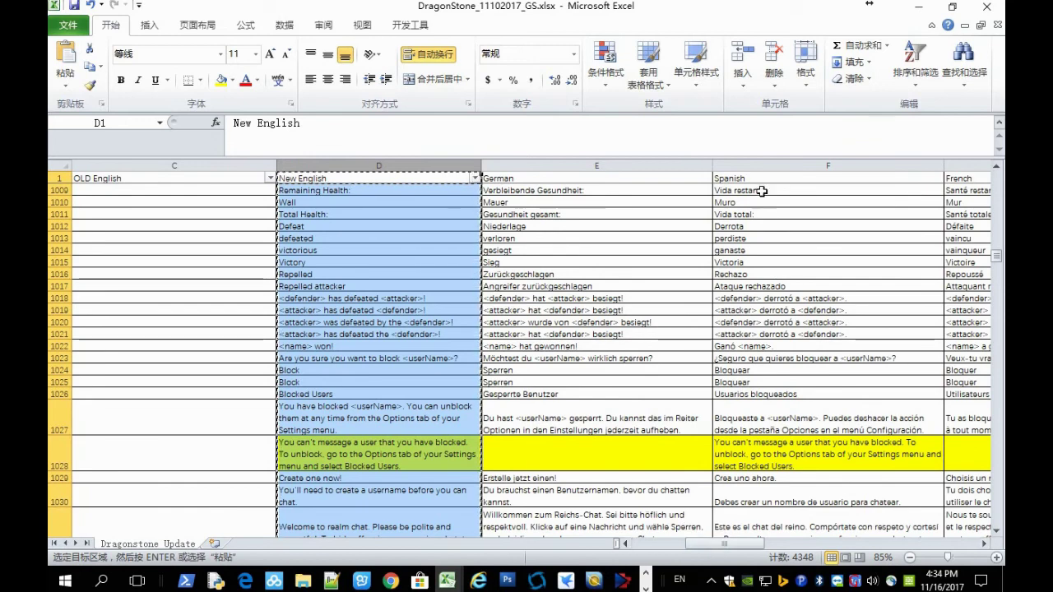
- Copy the Spanish column F from the DragonStone workbook
click(773, 166)
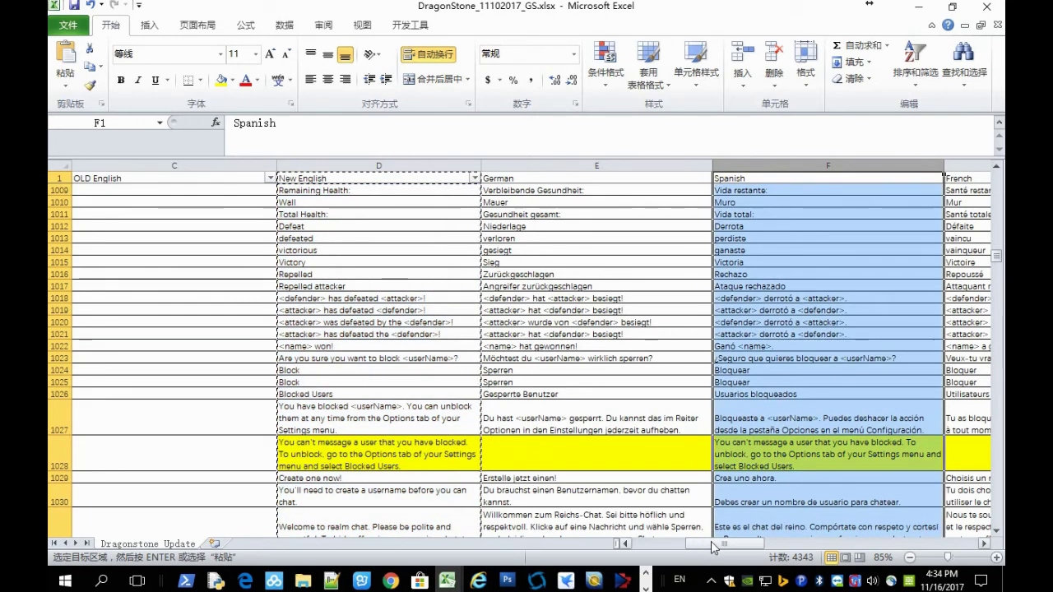
drag(724, 543, 748, 543)
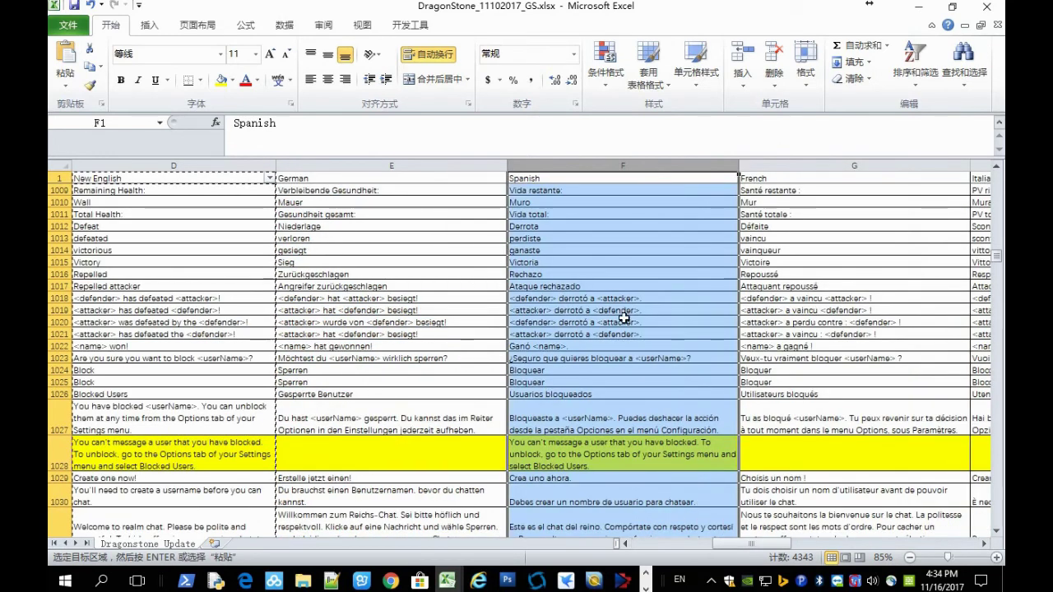
right_click(601, 264)
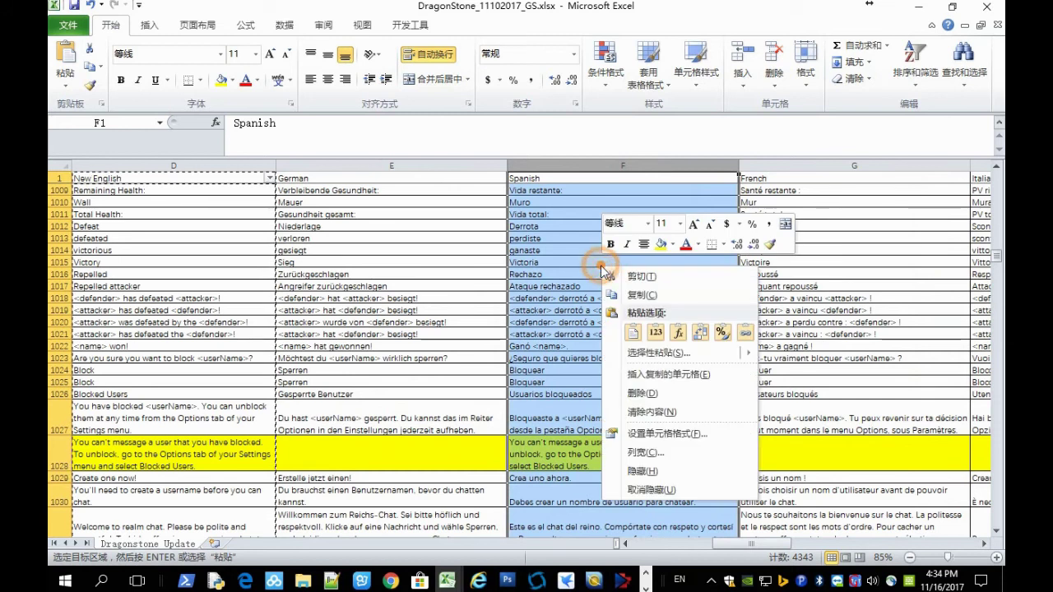
click(651, 296)
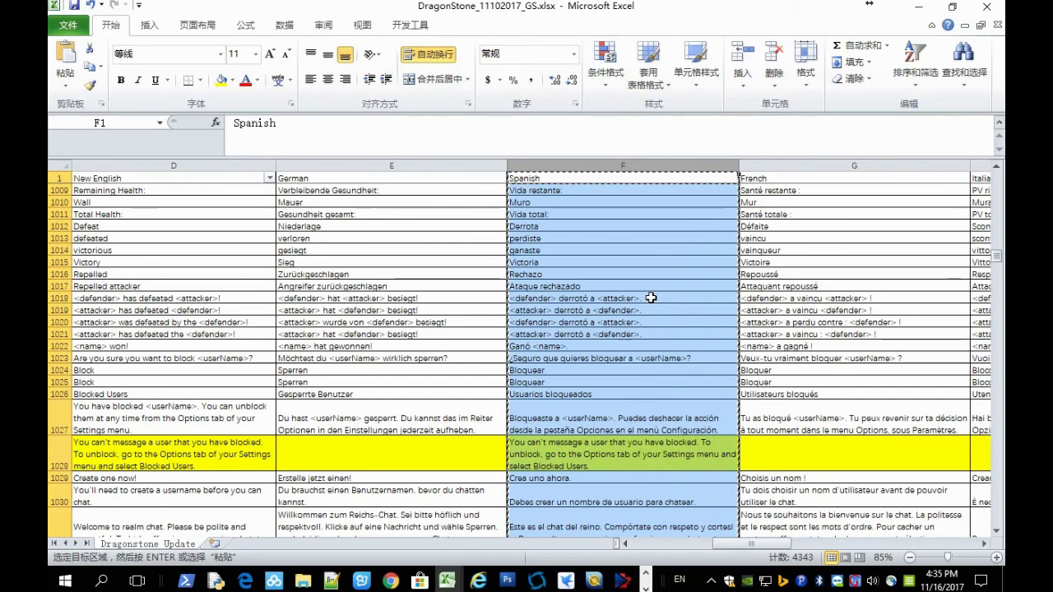
- Paste the Spanish translations into the glossary's column B and save it as plain .txt
key(ctrl+alt+j)
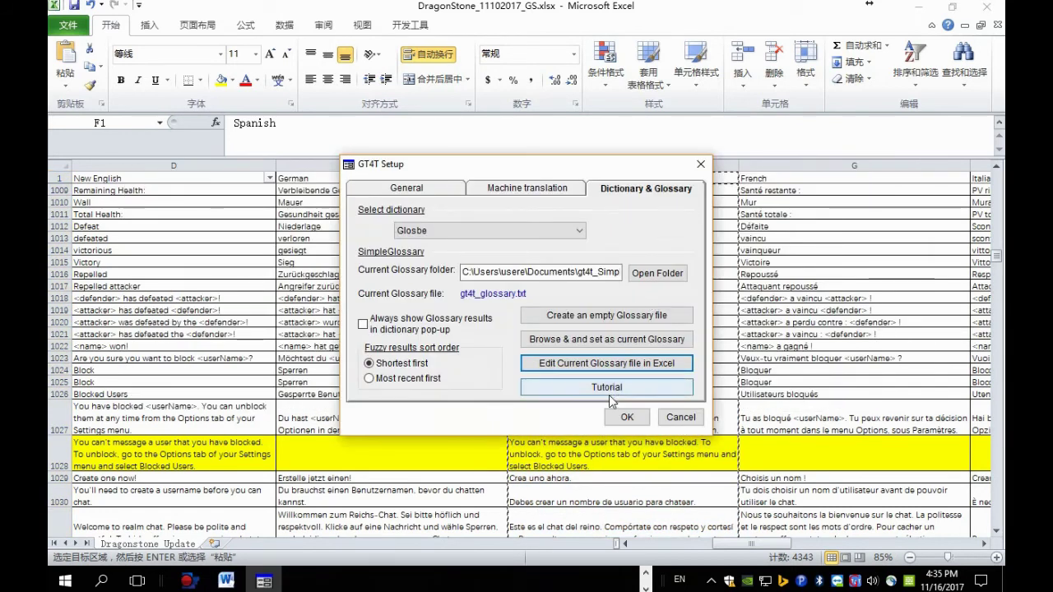
key(alt+Tab)
key(alt+Tab)
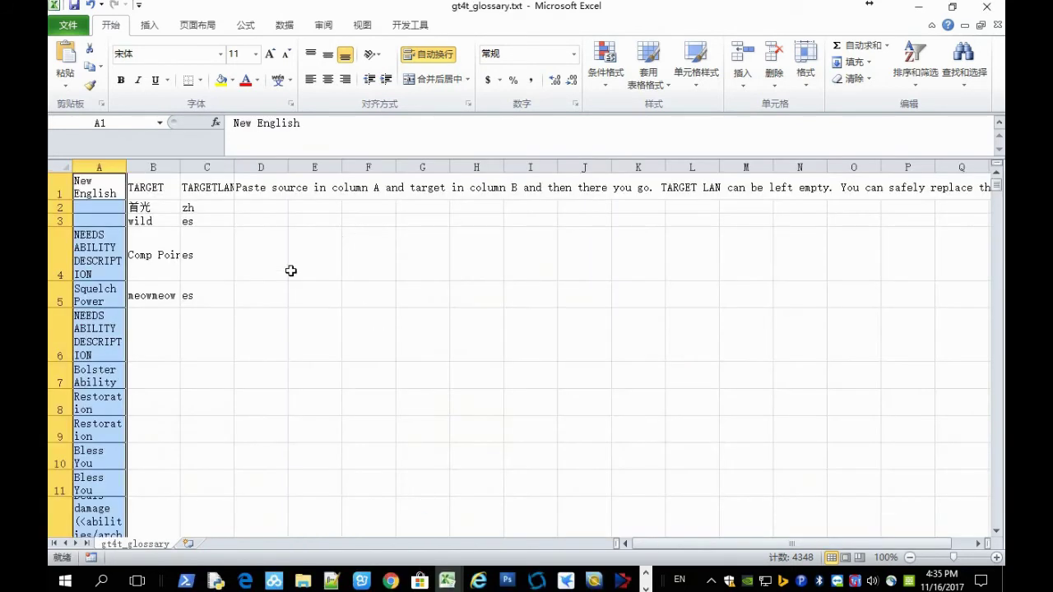
click(153, 168)
right_click(155, 217)
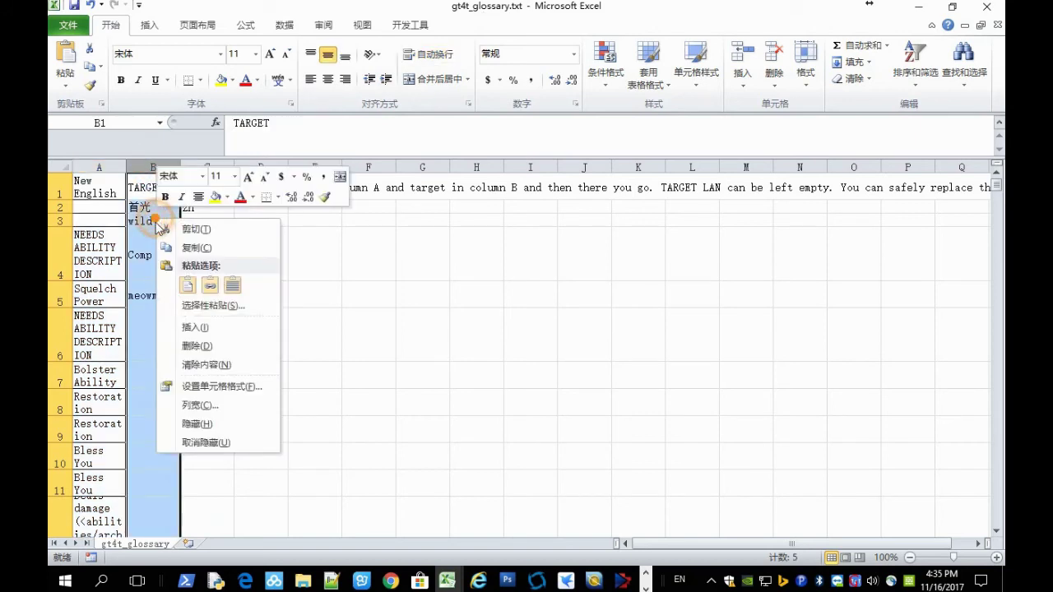
click(189, 285)
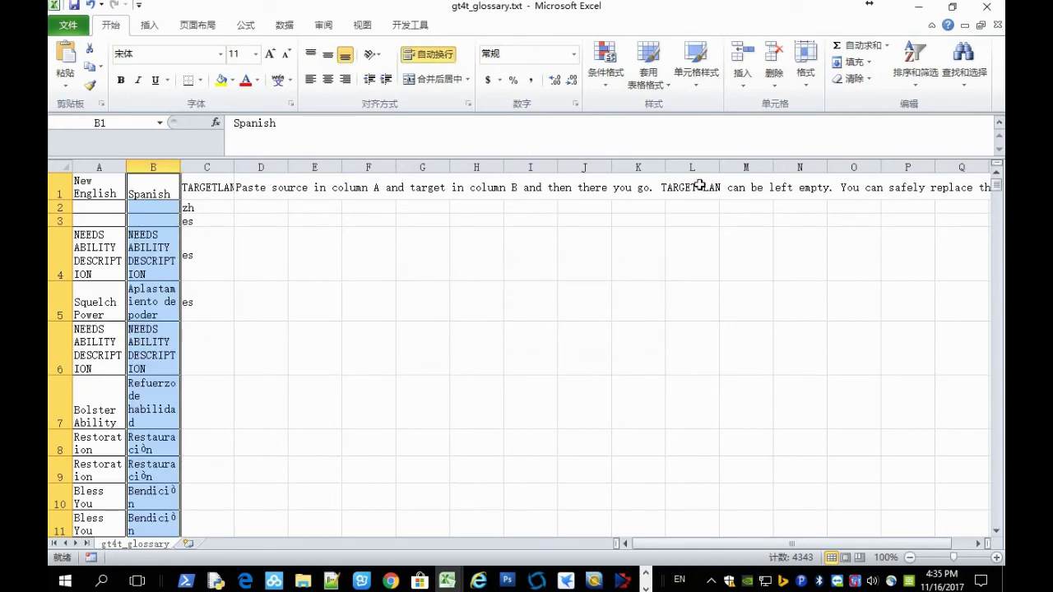
click(74, 5)
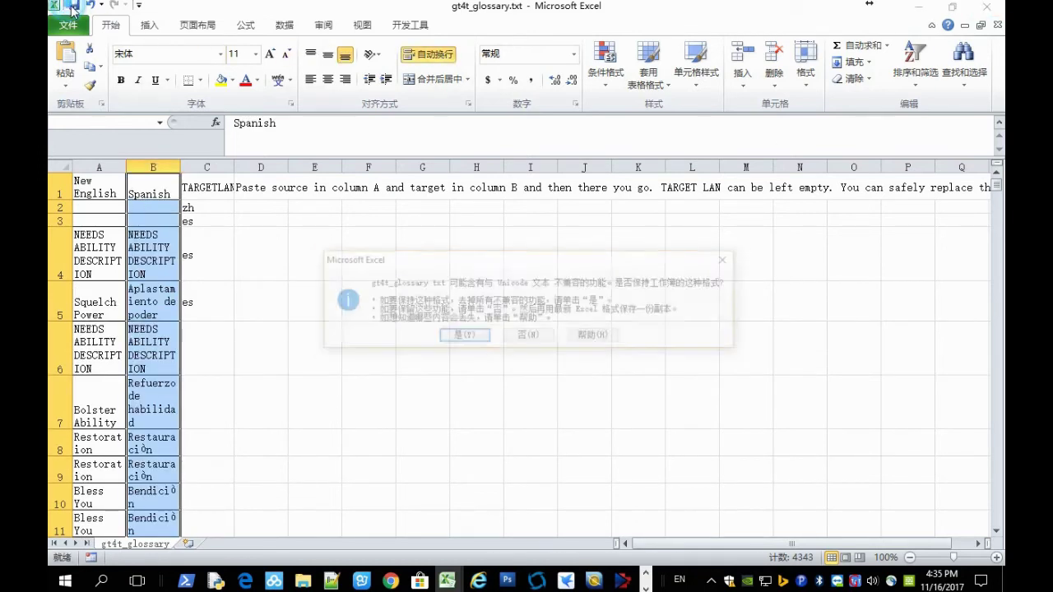
click(448, 332)
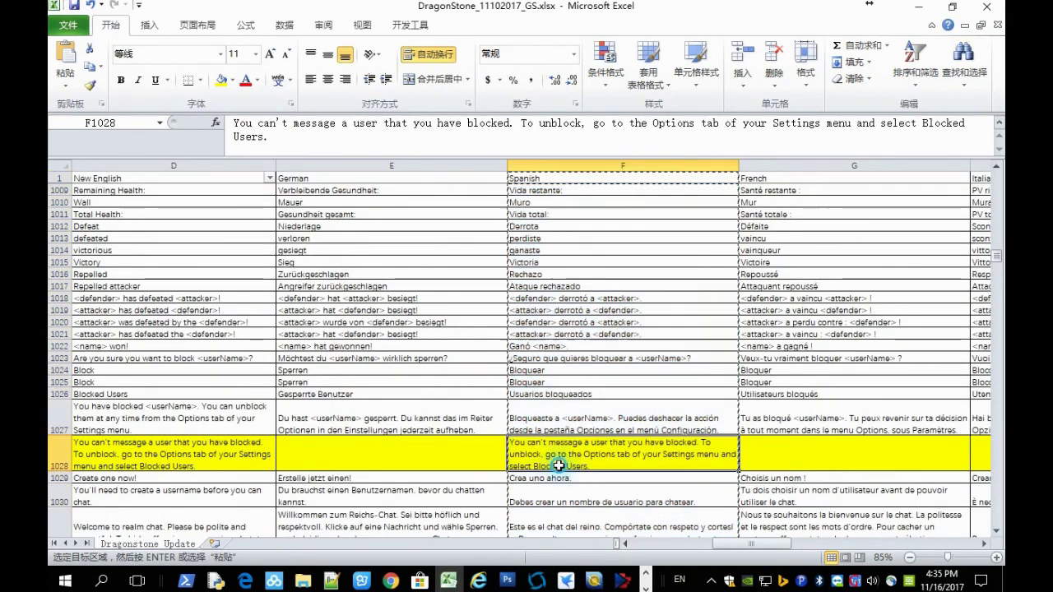
- Look up 'Blocked Users' from cell F1028 in the GT4T glossary, then bring Trados forward
click(559, 464)
double_click(544, 469)
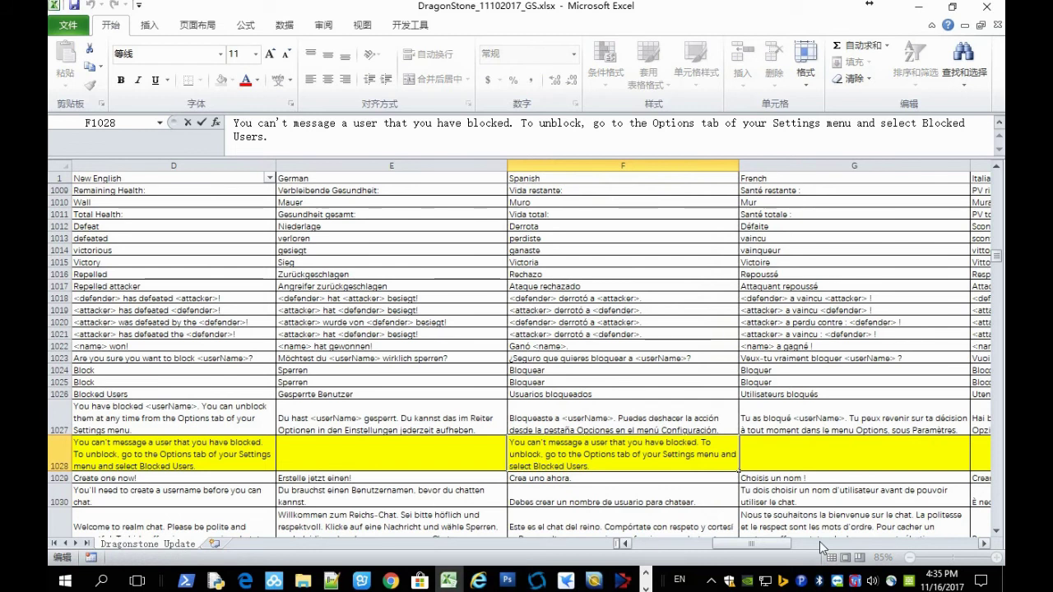
key(ctrl+shift+Right)
key(ctrl+shift+Right)
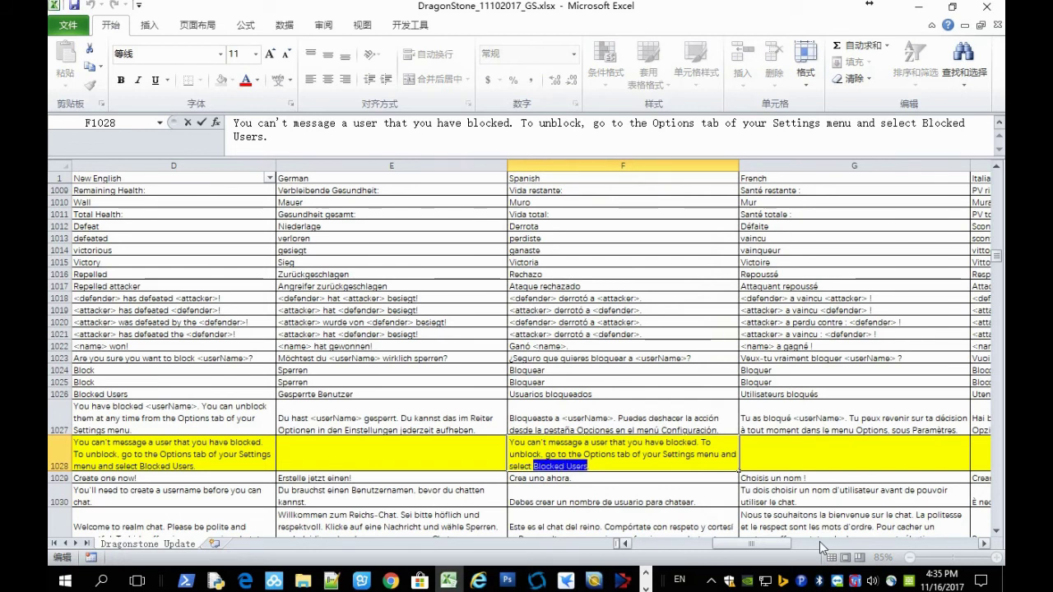
key(Right)
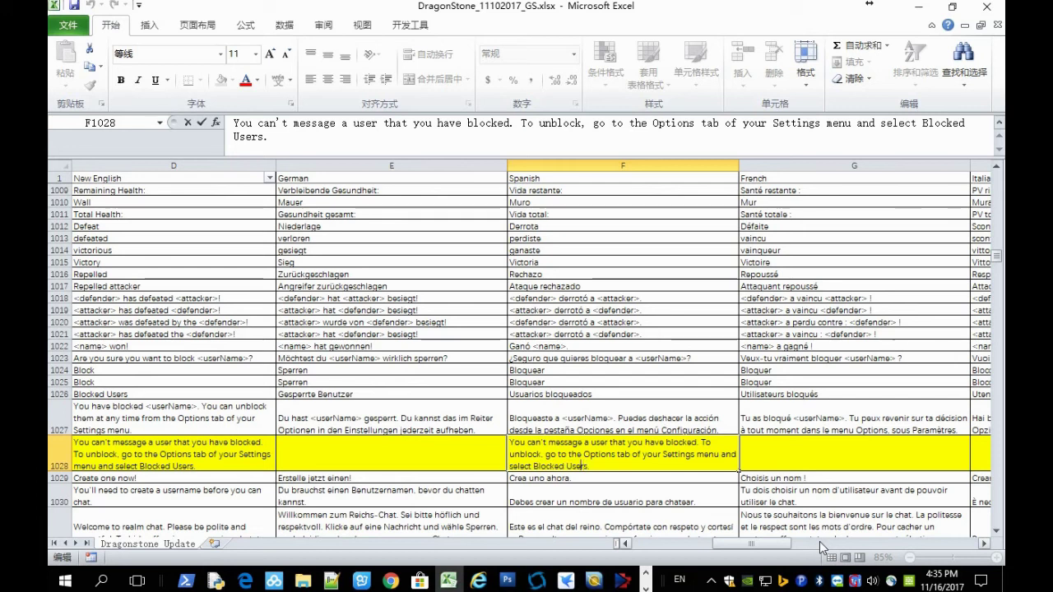
key(ctrl+shift+Right)
key(ctrl+shift+Right)
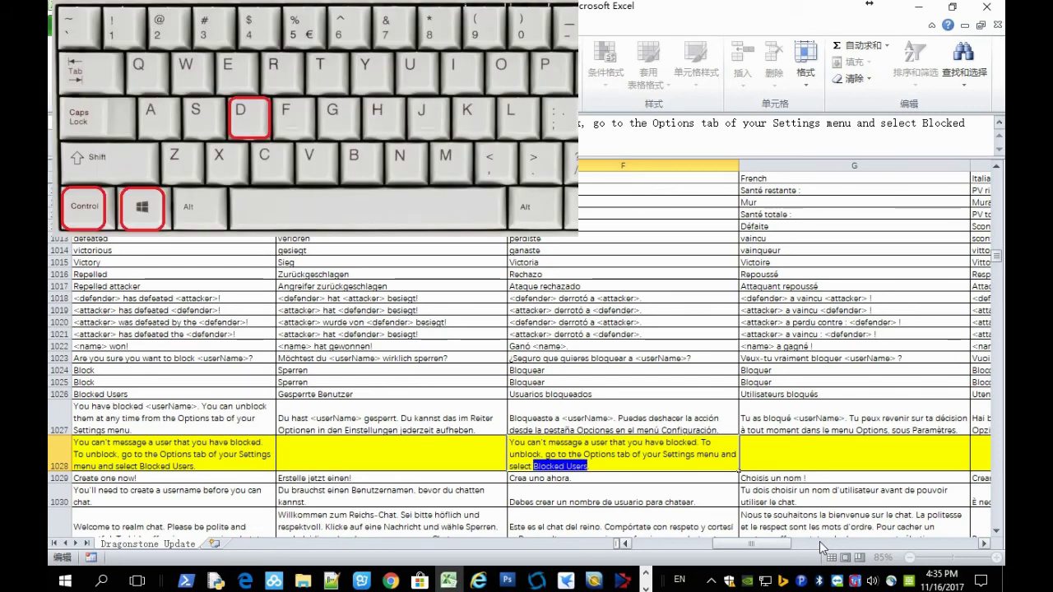
key(ctrl+super+d)
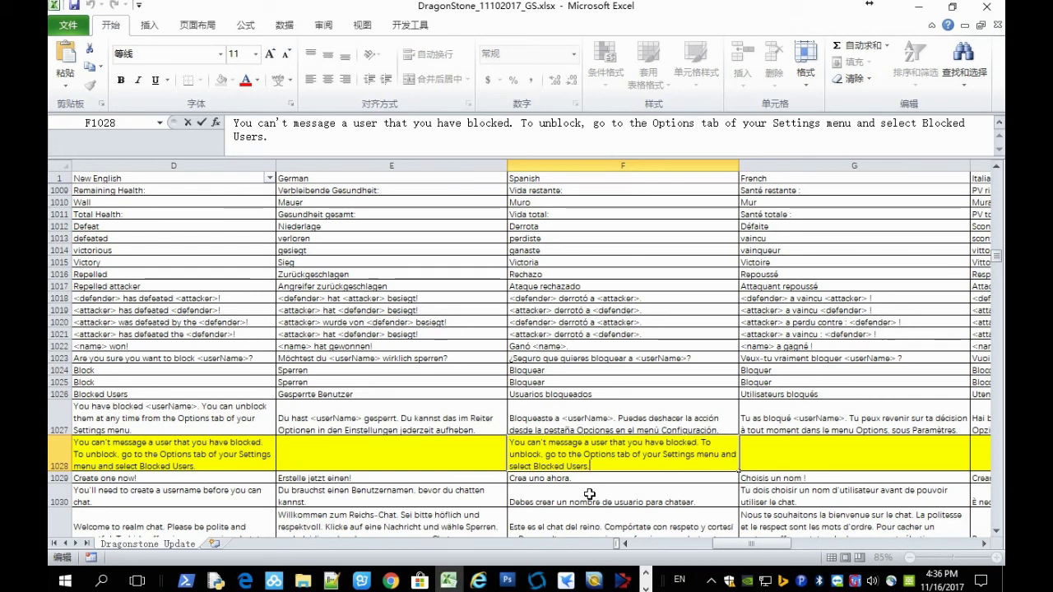
click(594, 581)
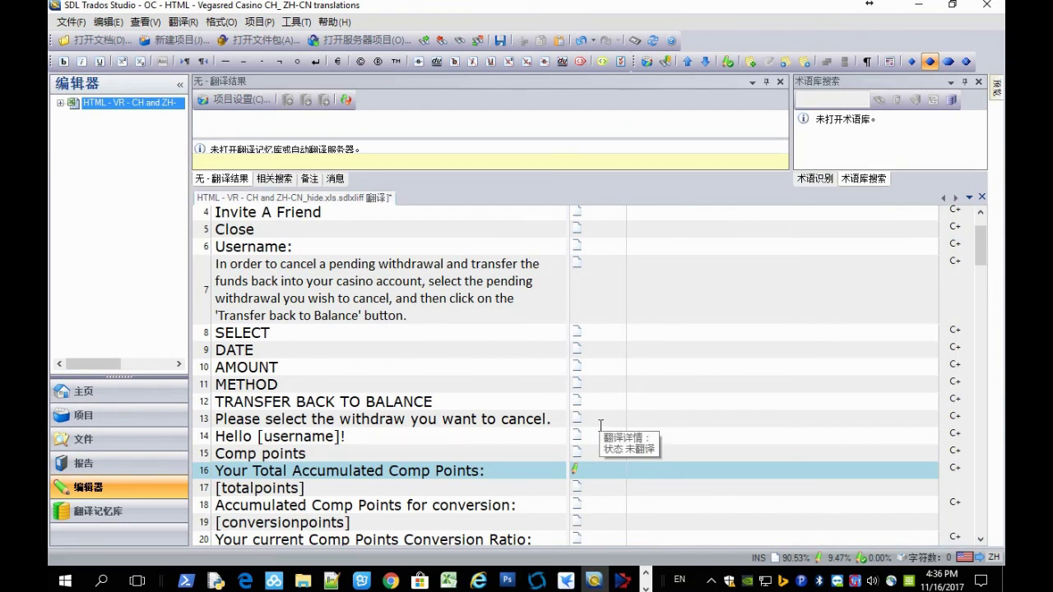
- Enter 'Blocked users' in segment 16, trial and undo 'Usuarios bloqueados', then list all 'Blocked' glossary matches
text(Blocked users)
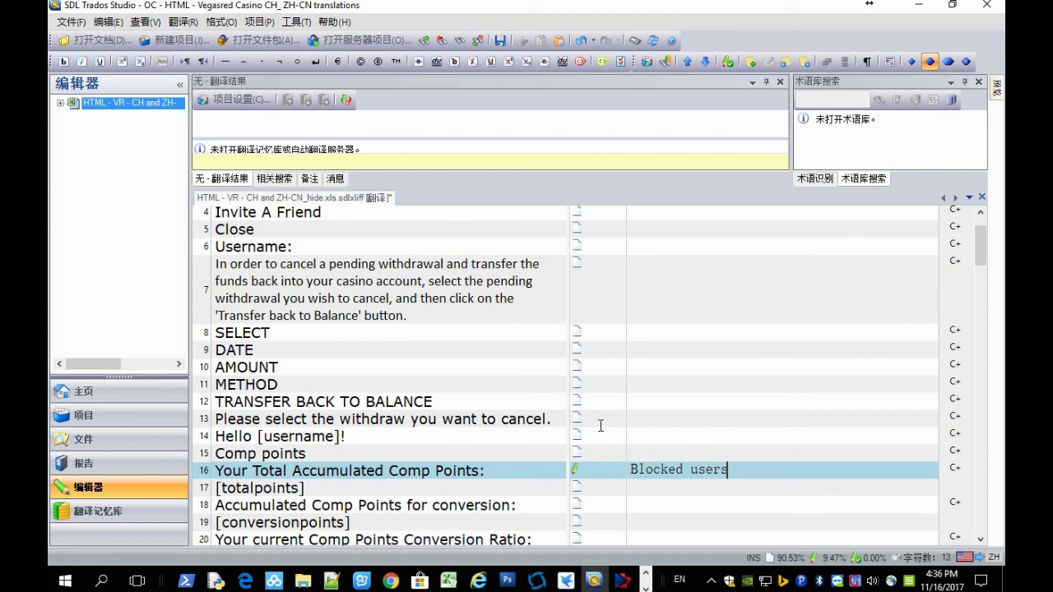
key(ctrl+a)
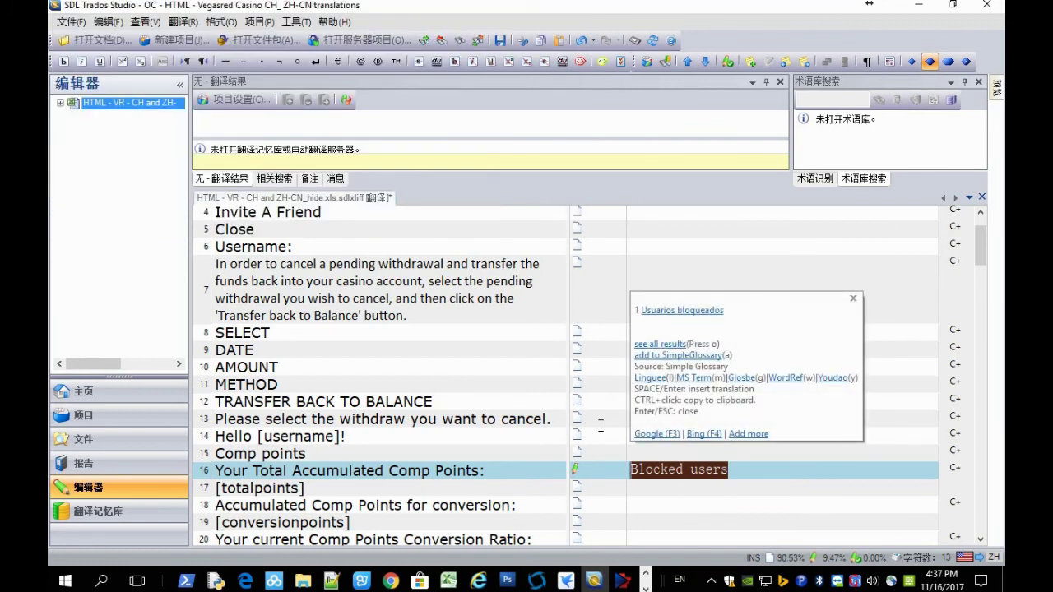
key(Return)
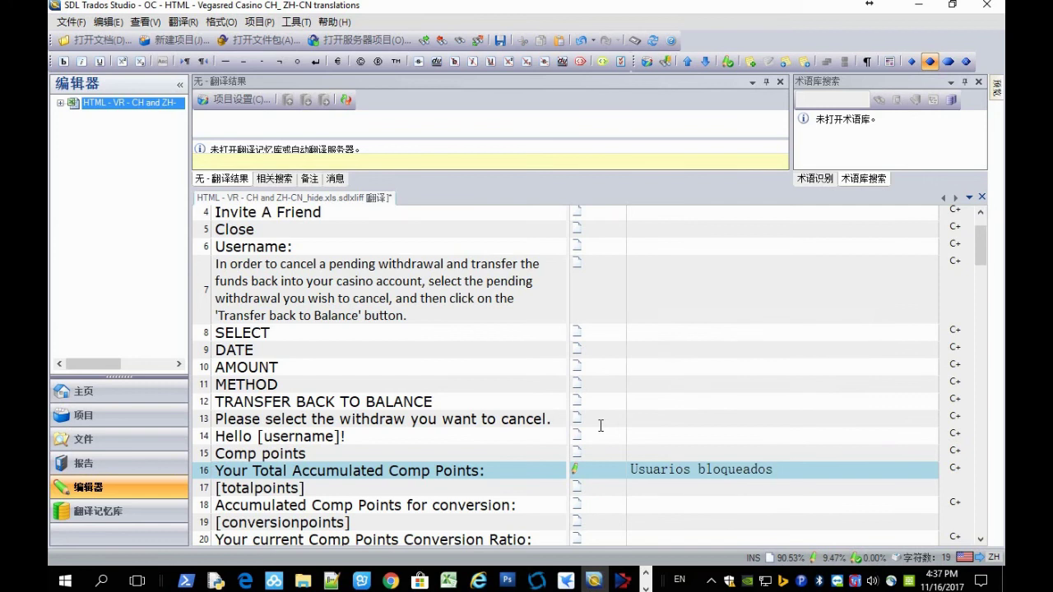
key(ctrl+z)
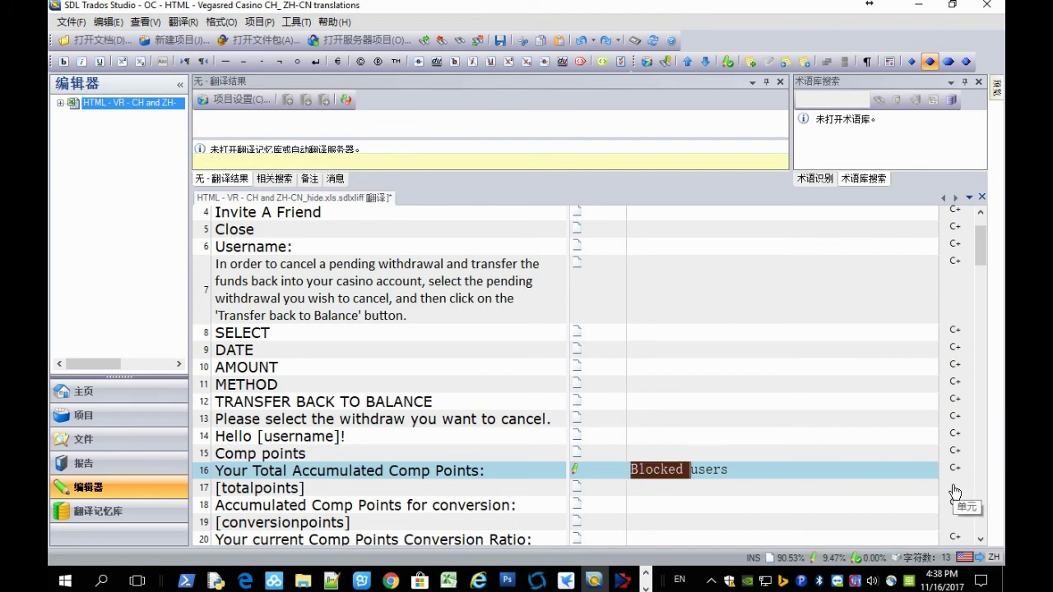
key(ctrl+super+d)
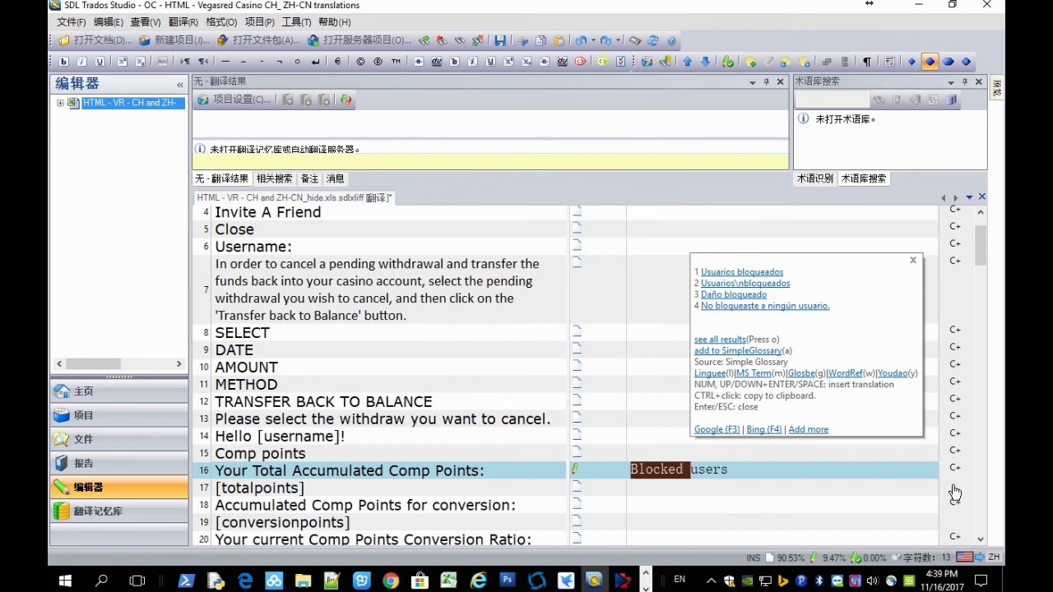
click(738, 341)
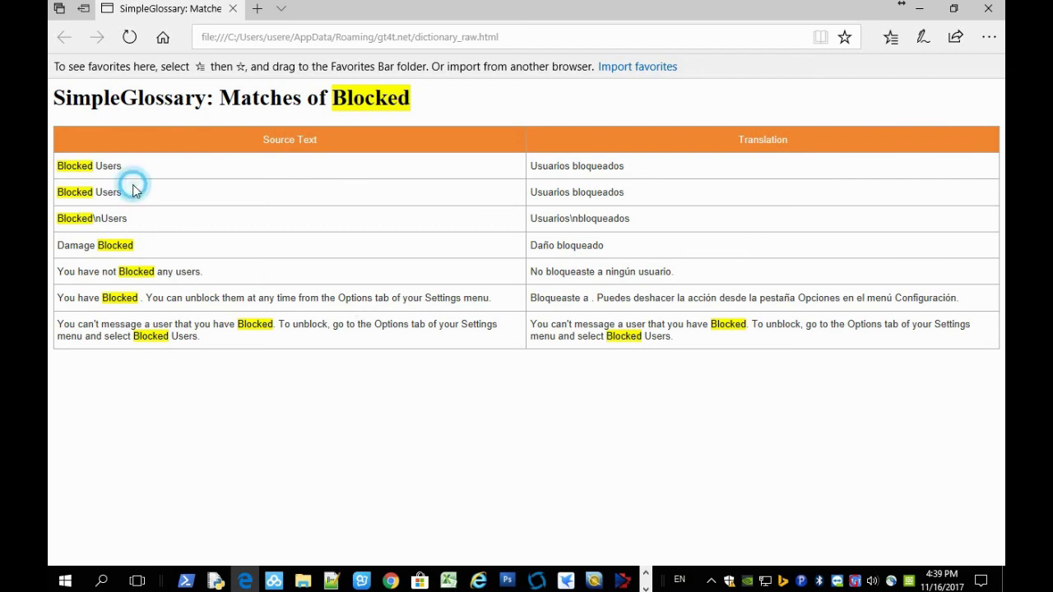
click(172, 179)
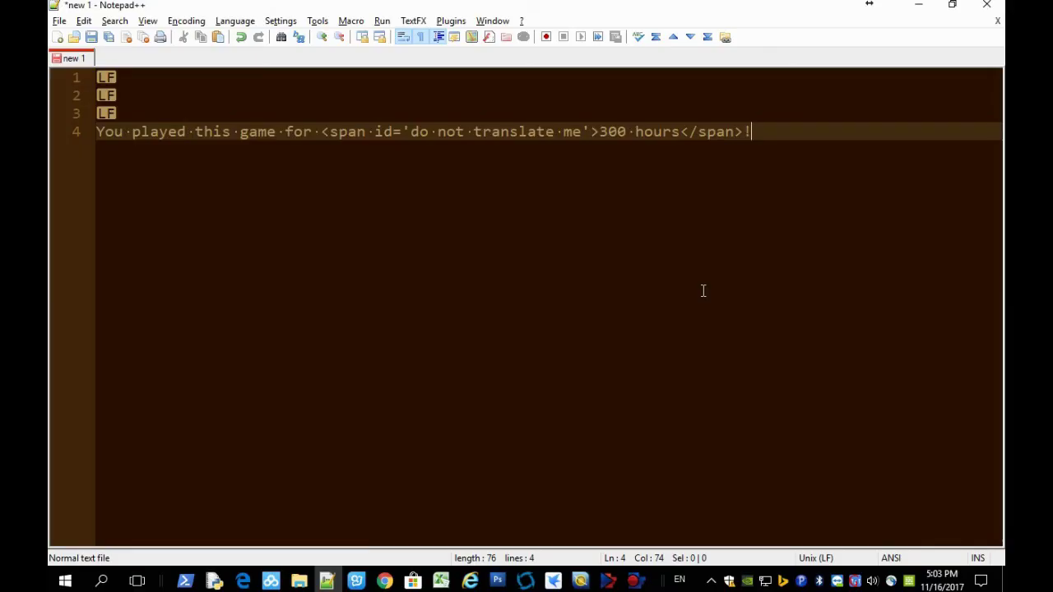
- Select line 4, then narrow the selection to the span id 'do not translate me'
key(Home)
key(shift+End)
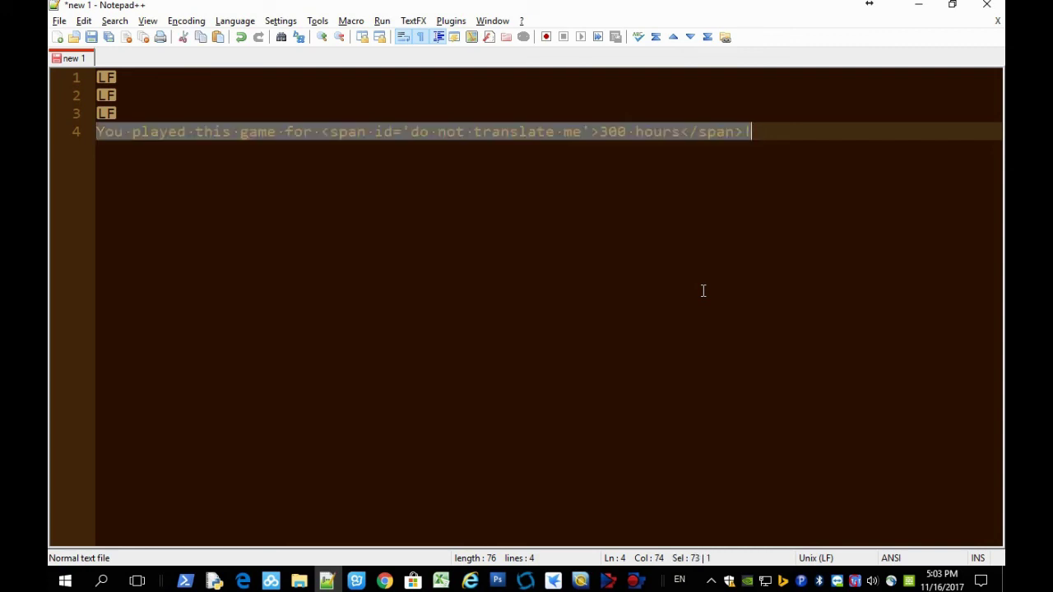
key(Left)
key(Left)
key(Left)
key(Left)
key(Left)
key(Left)
key(Left)
key(Left)
key(Left)
key(Left)
key(Left)
key(Left)
key(Left)
key(Left)
key(Left)
key(Left)
key(Left)
key(Left)
key(Left)
key(Left)
key(shift+Left)
key(shift+Left)
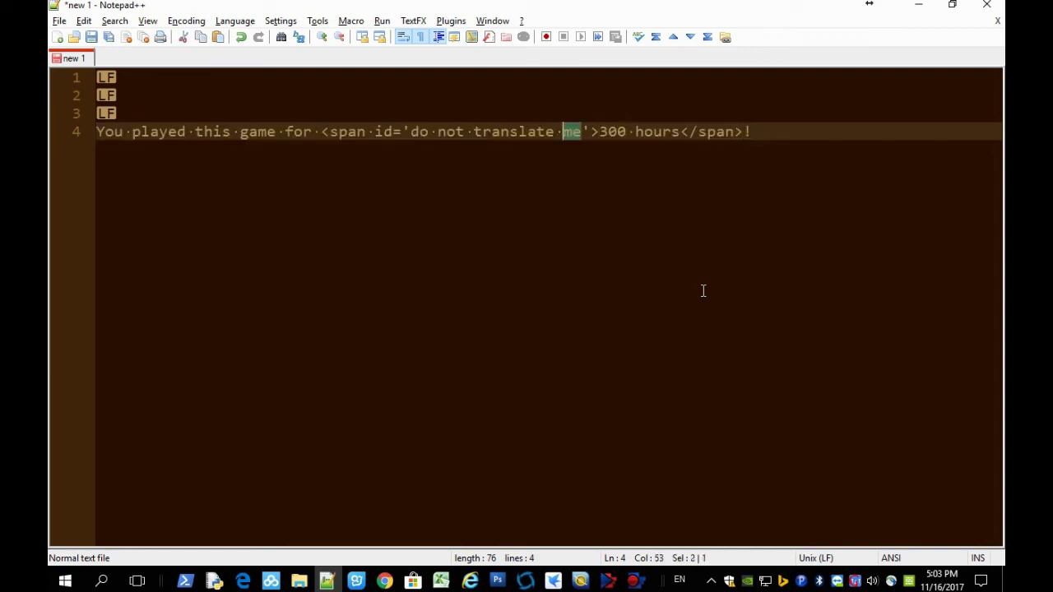
key(shift+Left)
key(shift+Left)
key(shift+Left)
key(shift+Left)
key(shift+Left)
key(shift+Left)
key(shift+Left)
key(shift+Left)
key(shift+Left)
key(shift+Left)
key(shift+Left)
key(shift+Left)
key(shift+Left)
key(shift+Left)
key(shift+Left)
key(shift+Left)
key(shift+Left)
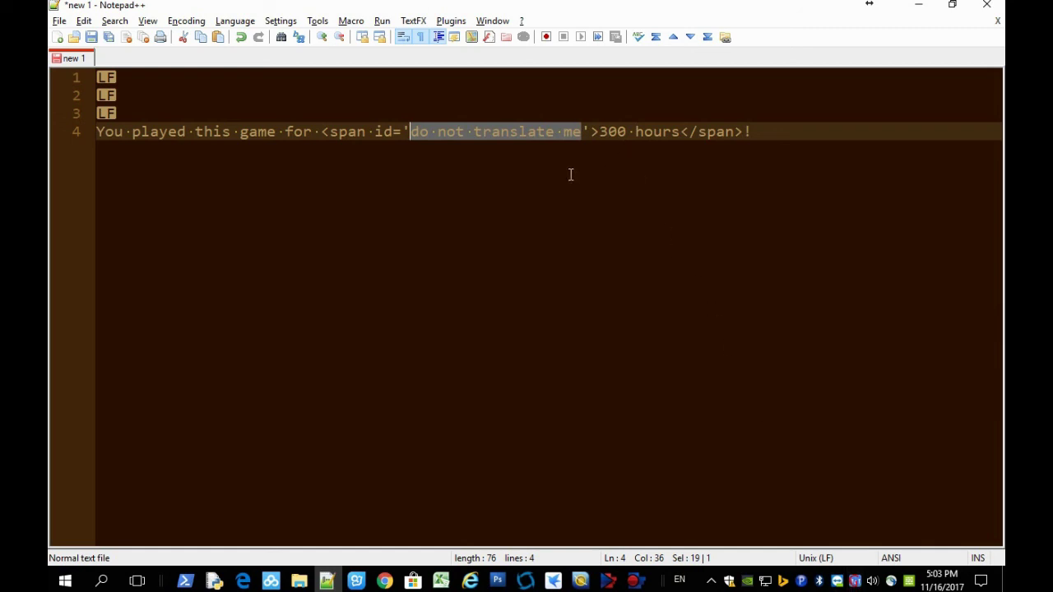
- Turn on GT4T's 'Do not translate texts between' option with < and > as delimiters
click(855, 581)
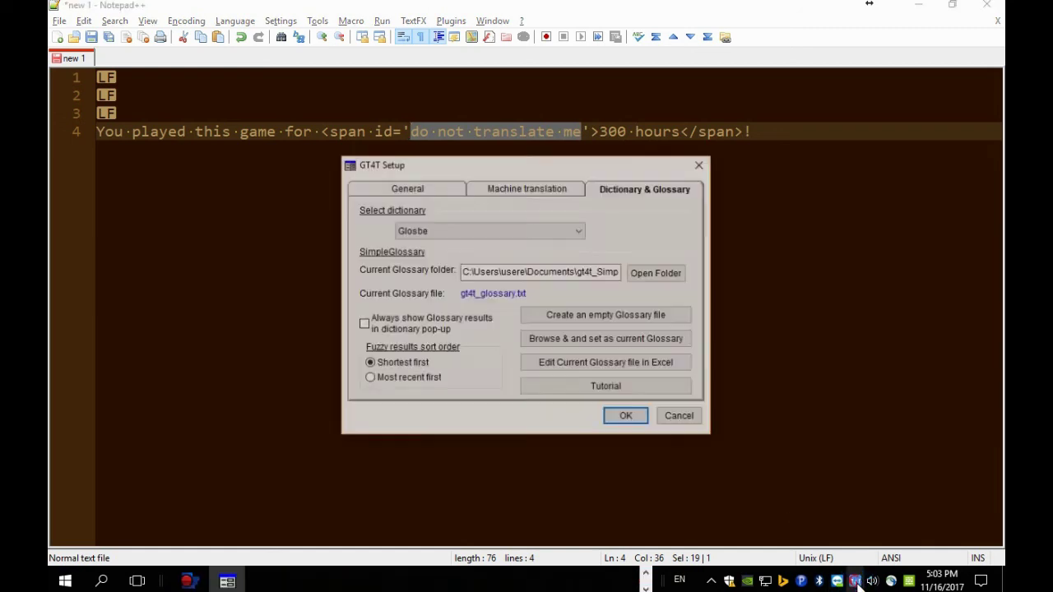
click(526, 188)
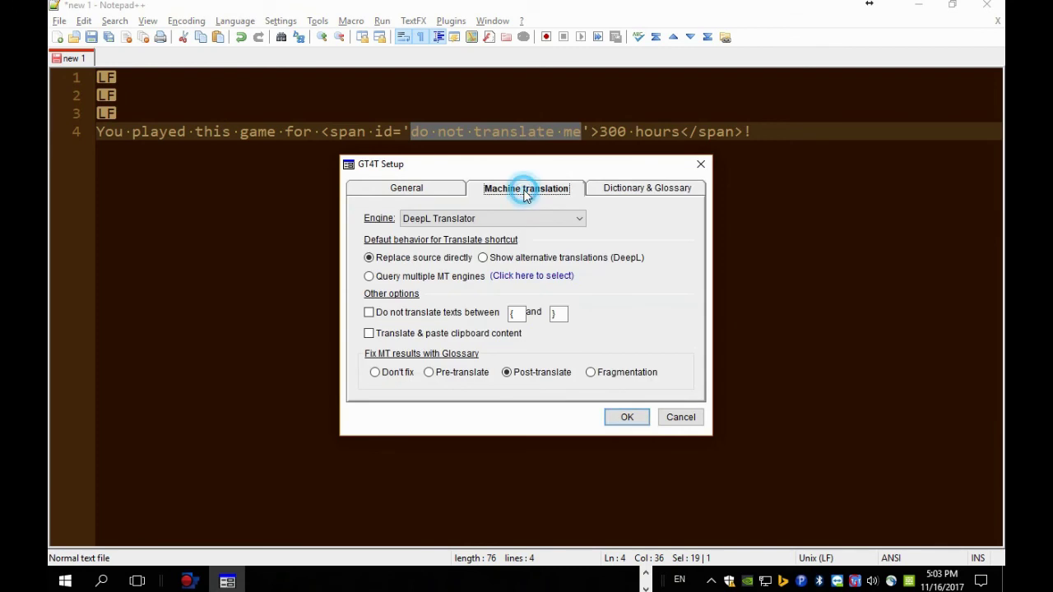
click(369, 314)
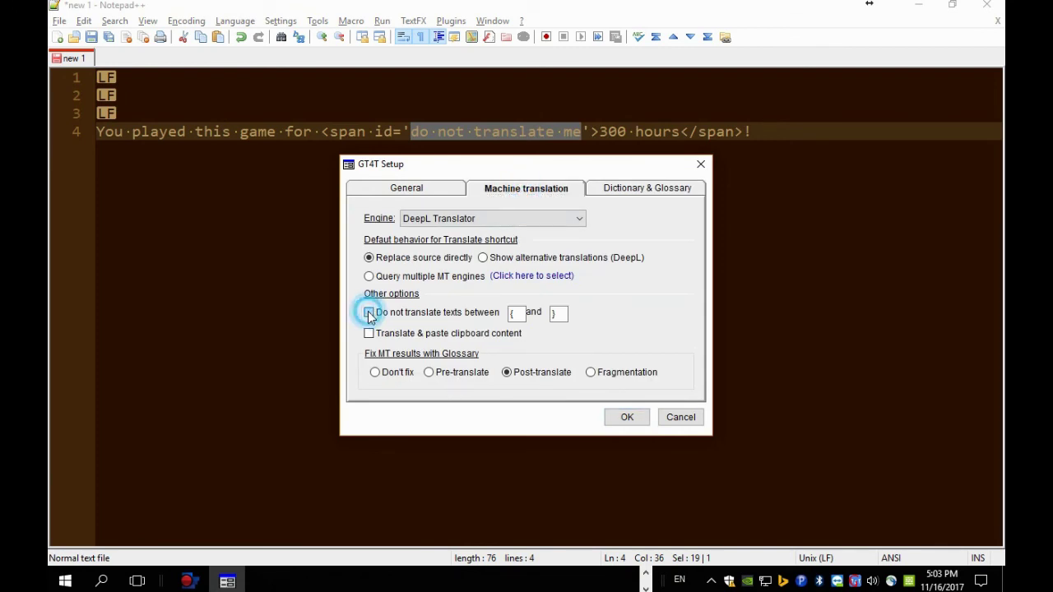
double_click(517, 313)
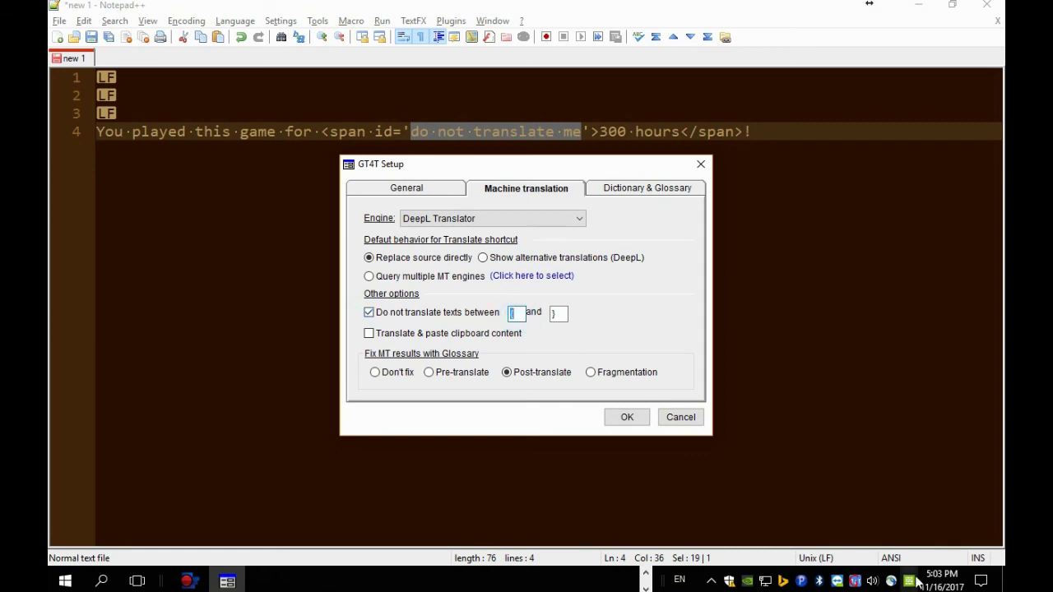
key(BackSpace)
text(>)
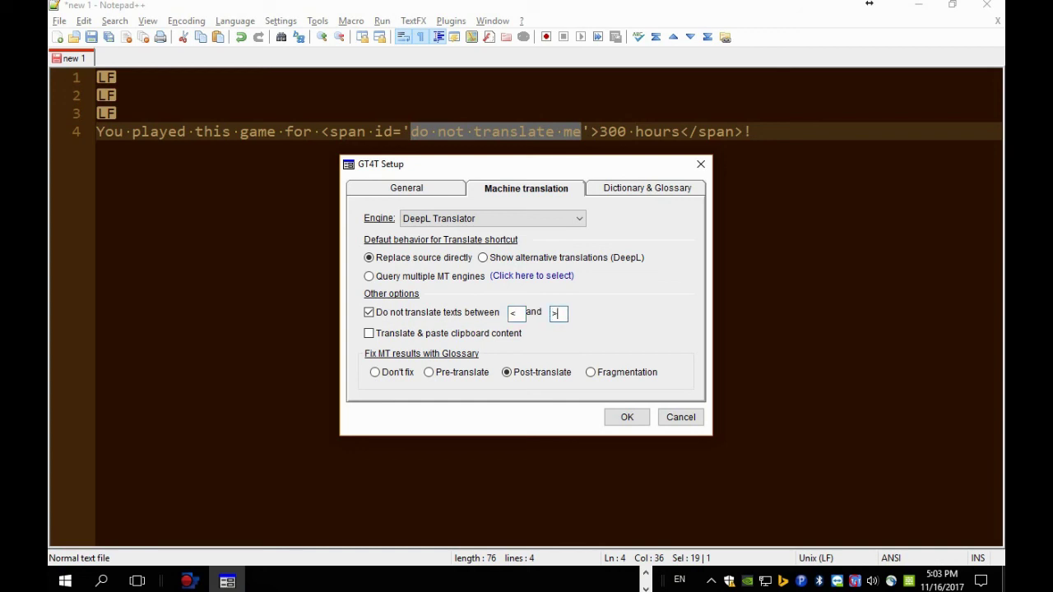
click(628, 417)
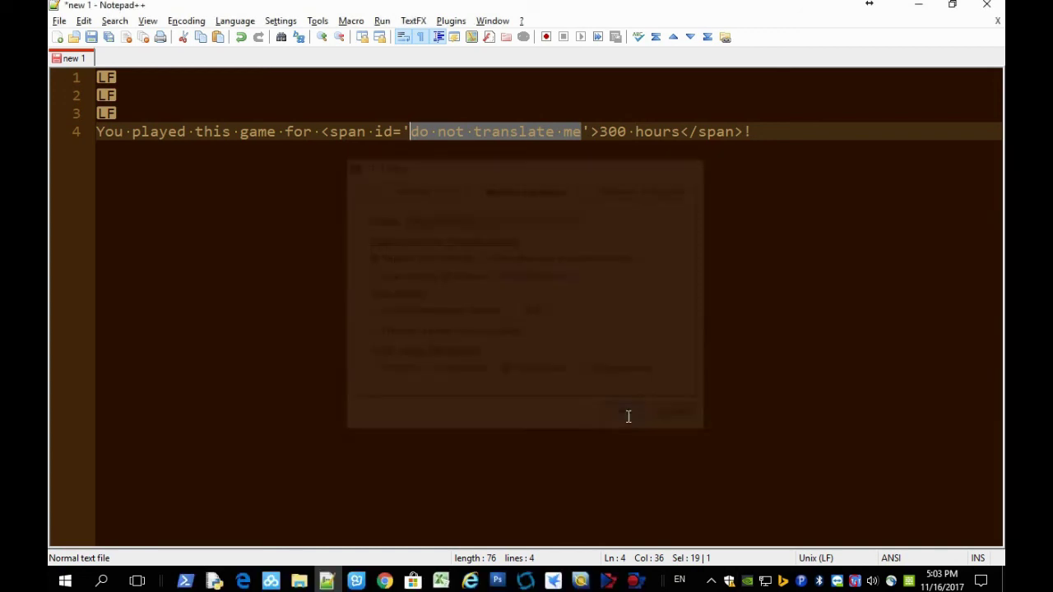
- Select all of line 4 and machine-translate it to Spanish with Ctrl+J
click(667, 133)
key(Home)
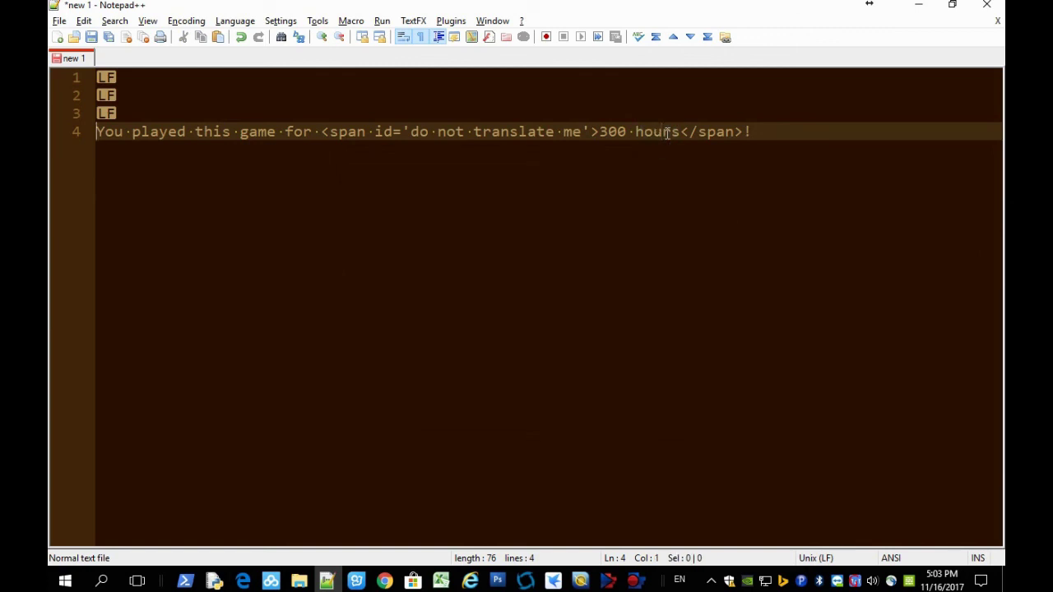
key(shift+End)
key(ctrl+j)
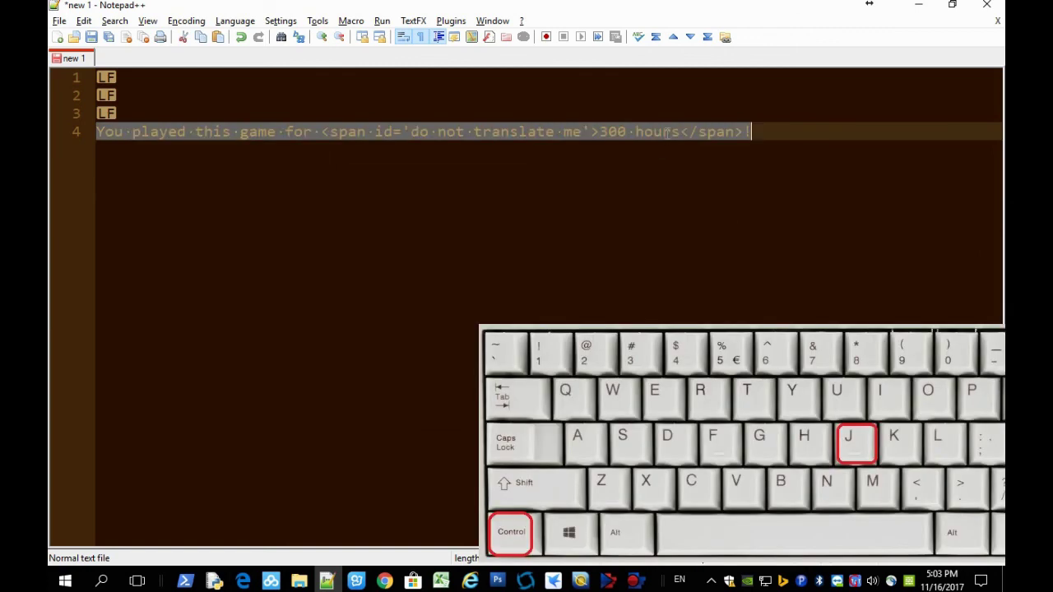